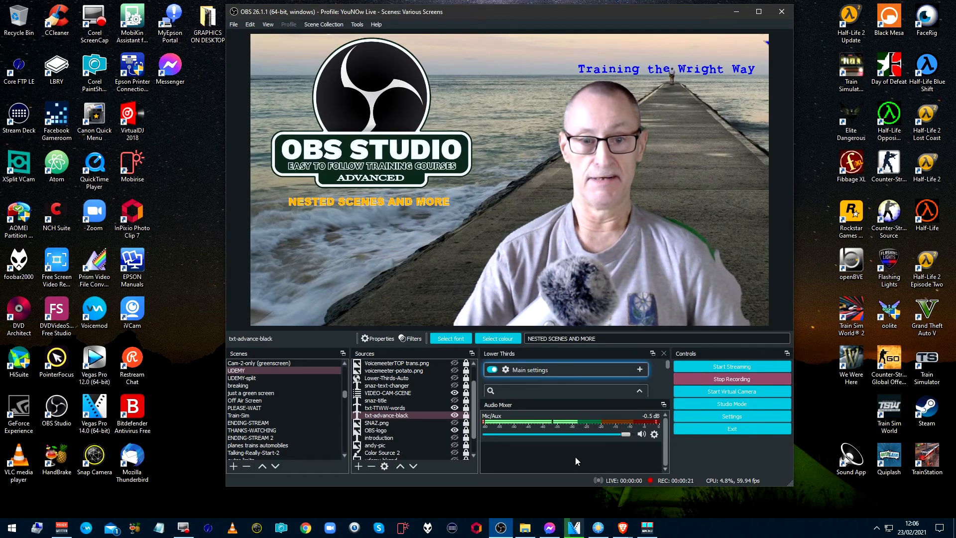
- Browse the list of existing scenes and open VIDEO-CAM-SCENE
{"action": "scroll", "coordinate": [269, 396], "scroll_direction": "down", "scroll_amount": 10}
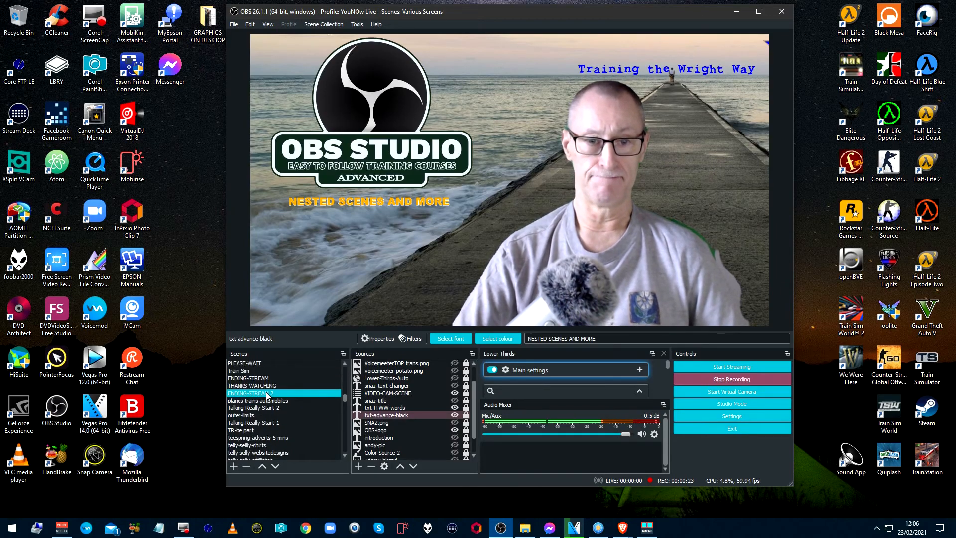
{"action": "scroll", "coordinate": [272, 396], "scroll_direction": "down", "scroll_amount": 8}
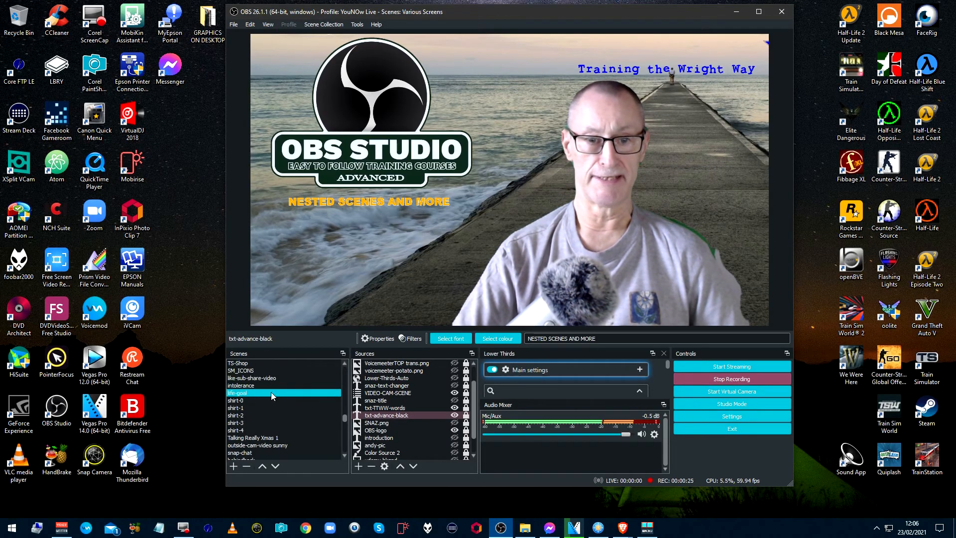
{"action": "scroll", "coordinate": [271, 395], "scroll_direction": "down", "scroll_amount": 8}
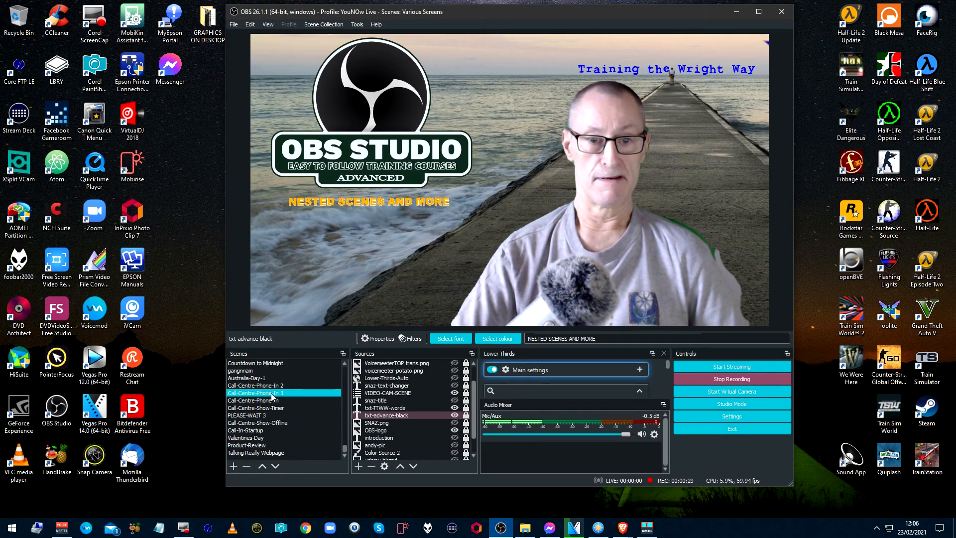
{"action": "scroll", "coordinate": [271, 396], "scroll_direction": "up", "scroll_amount": 3}
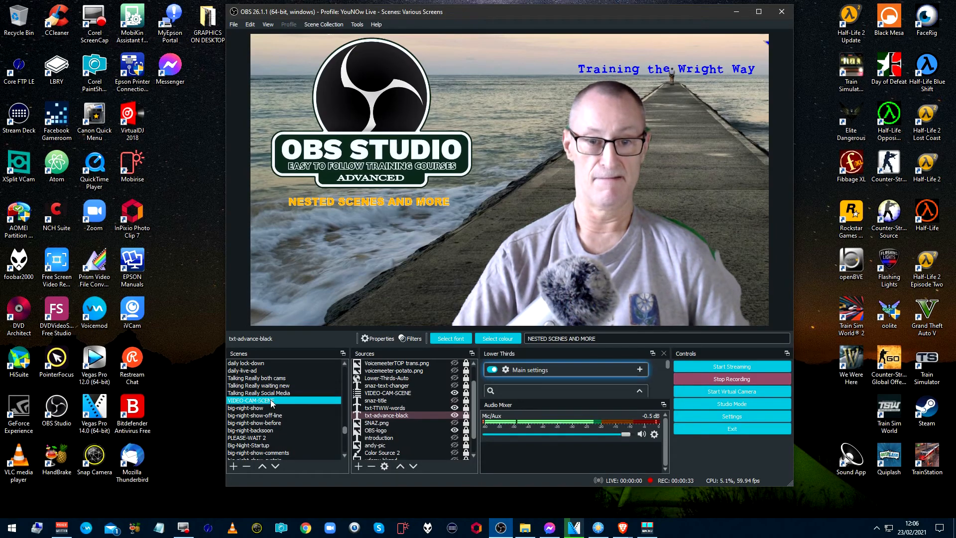
{"action": "left_click", "coordinate": [272, 401]}
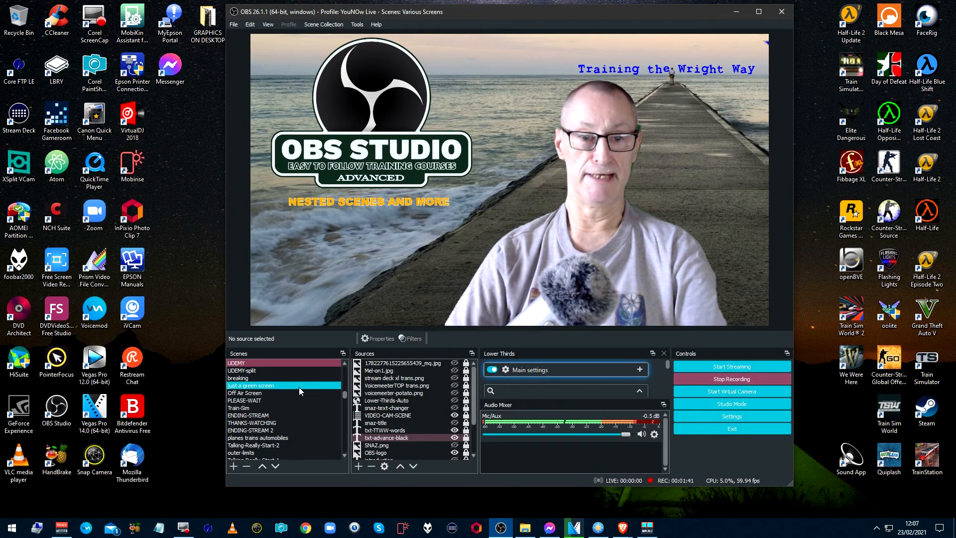
- Open the Product-Review scene and select its nested VIDEO-CAM-SCENE source
{"action": "scroll", "coordinate": [269, 448], "scroll_direction": "down", "scroll_amount": 5}
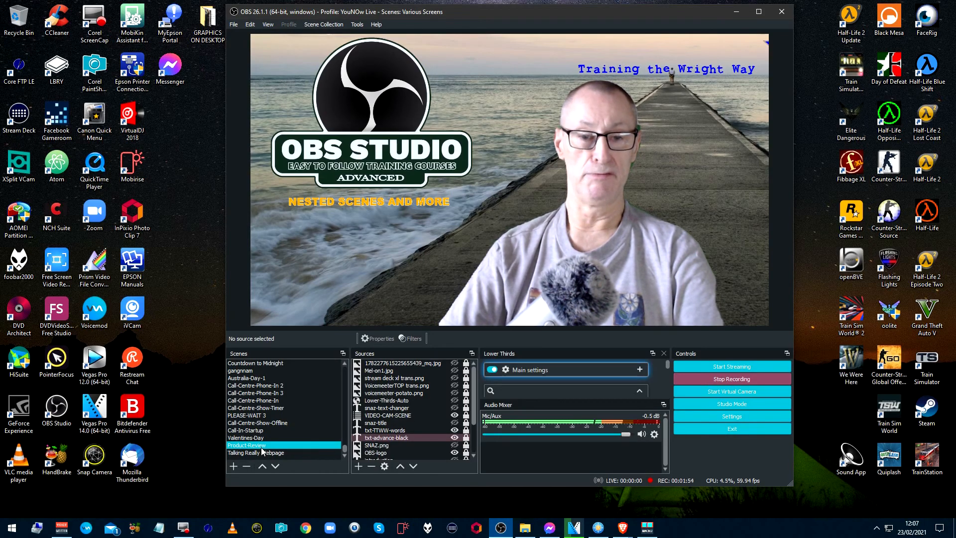
{"action": "left_click", "coordinate": [267, 446]}
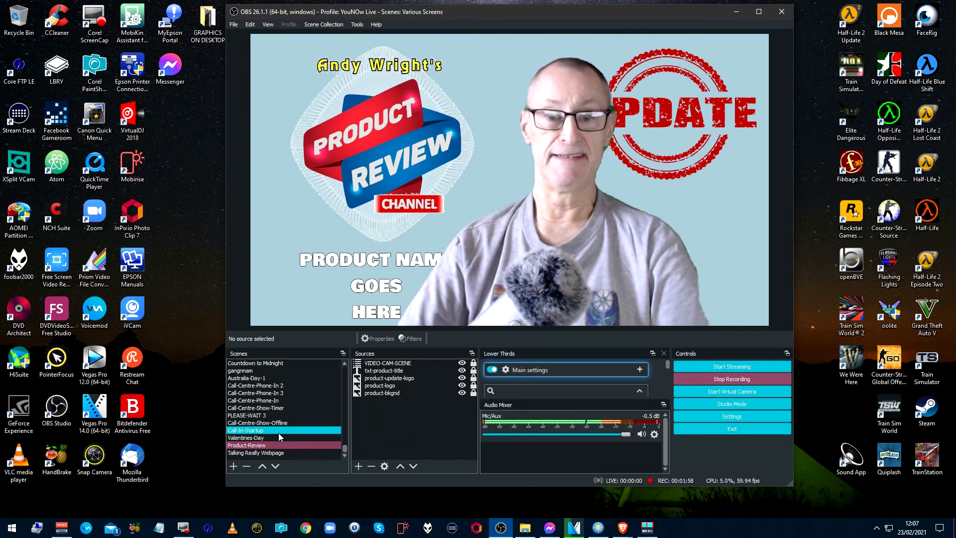
{"action": "left_click", "coordinate": [408, 364]}
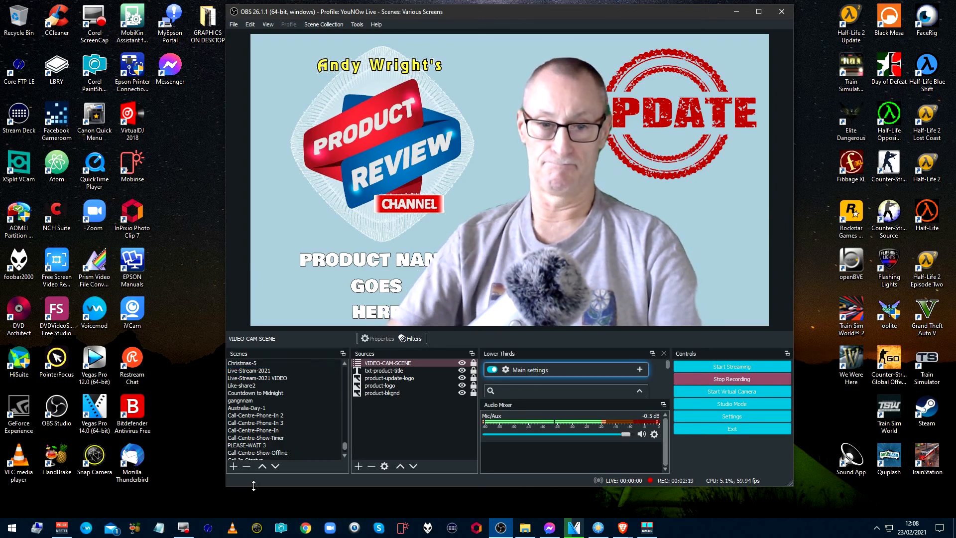
- Add a new scene named TEST-VIDEO-SCENE
{"action": "left_click", "coordinate": [233, 468]}
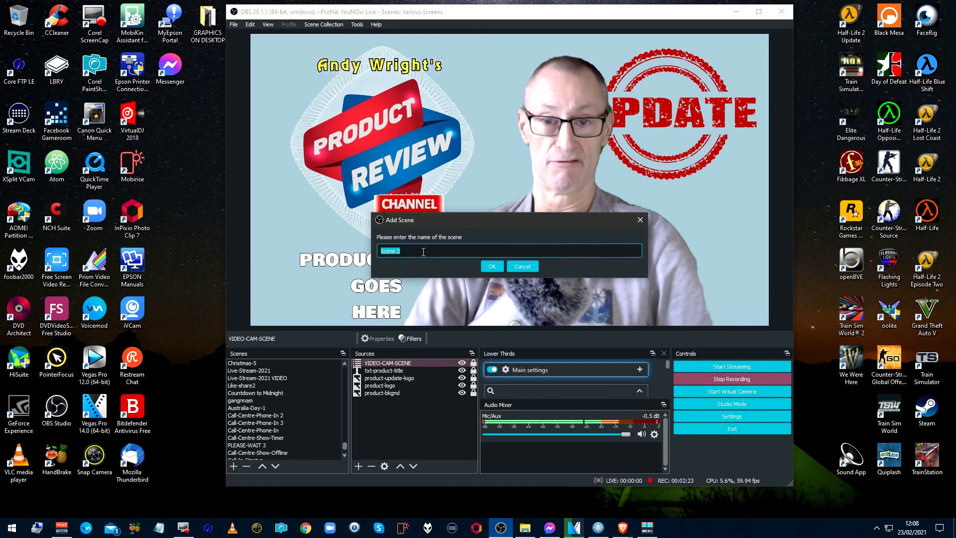
{"action": "type", "text": "T"}
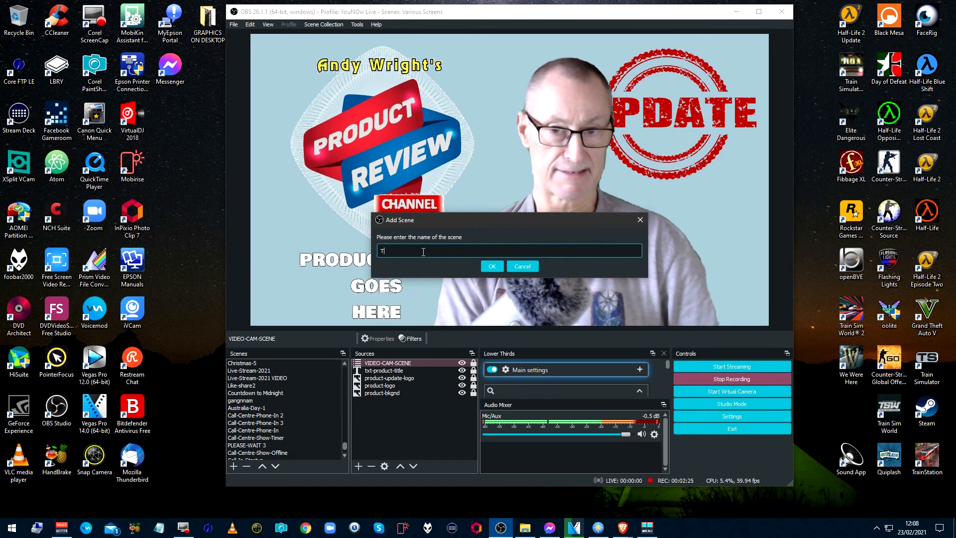
{"action": "type", "text": "EST-VID"}
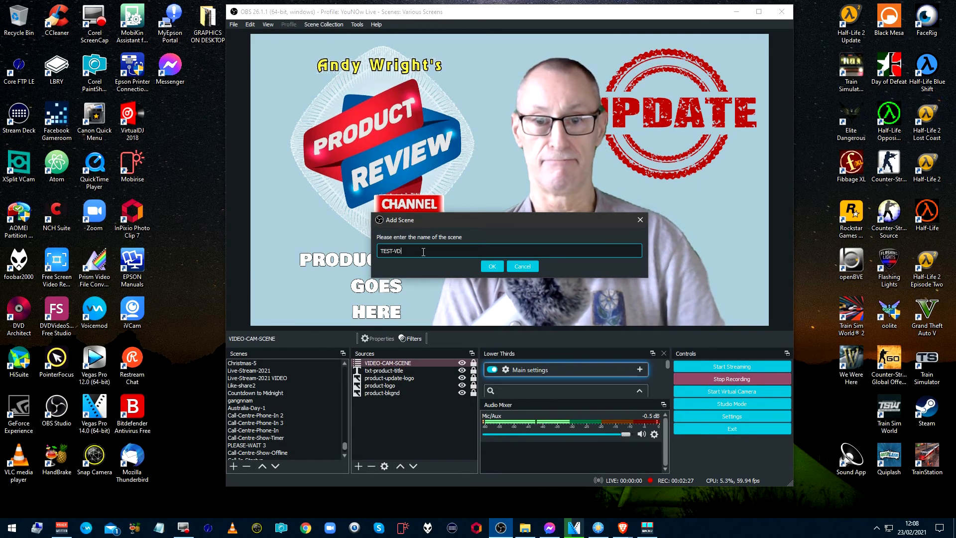
{"action": "type", "text": "EO-SCENE"}
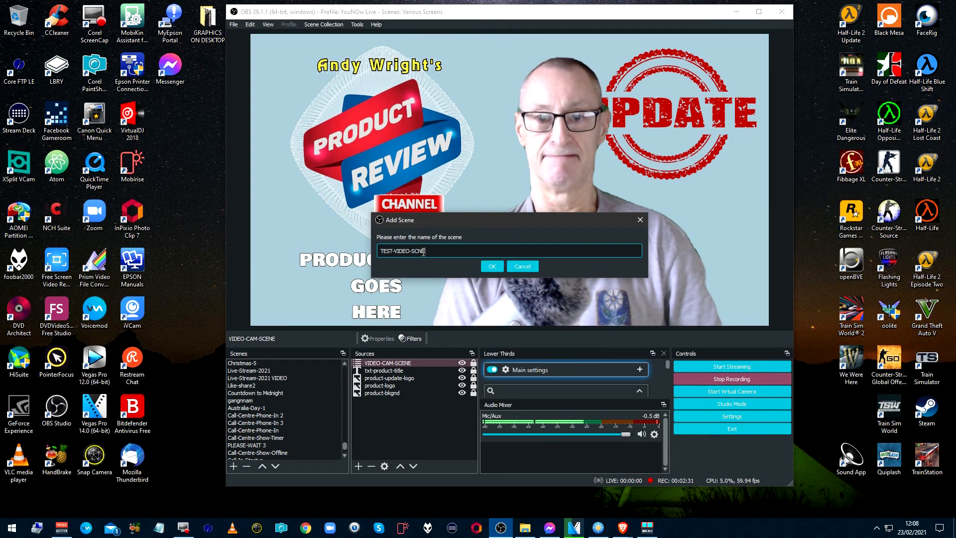
{"action": "key", "text": "BackSpace"}
{"action": "type", "text": "E"}
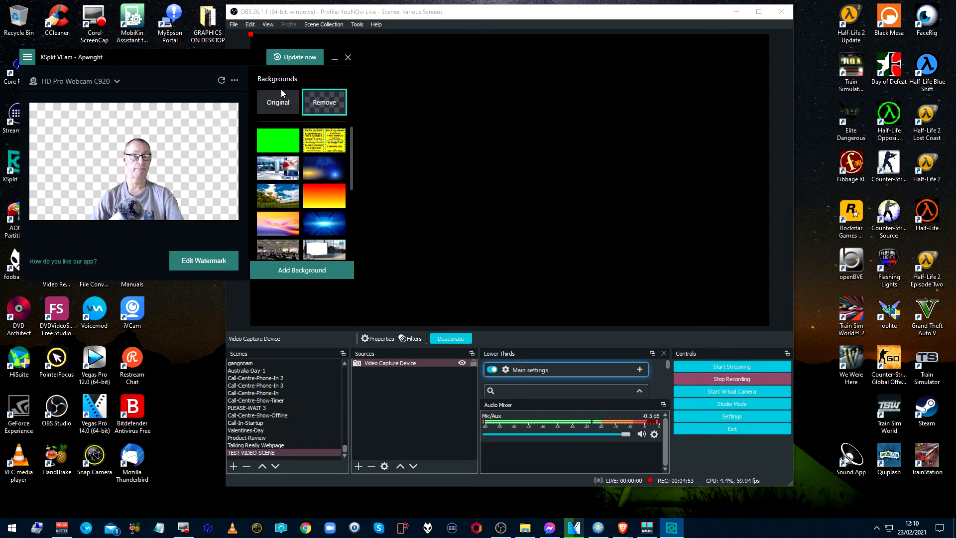
- Put the XSplit VCam window away and inspect the properties of the XSPLIT video capture device in VIDEO-CAM-SCENE without changing them
{"action": "left_click", "coordinate": [335, 59]}
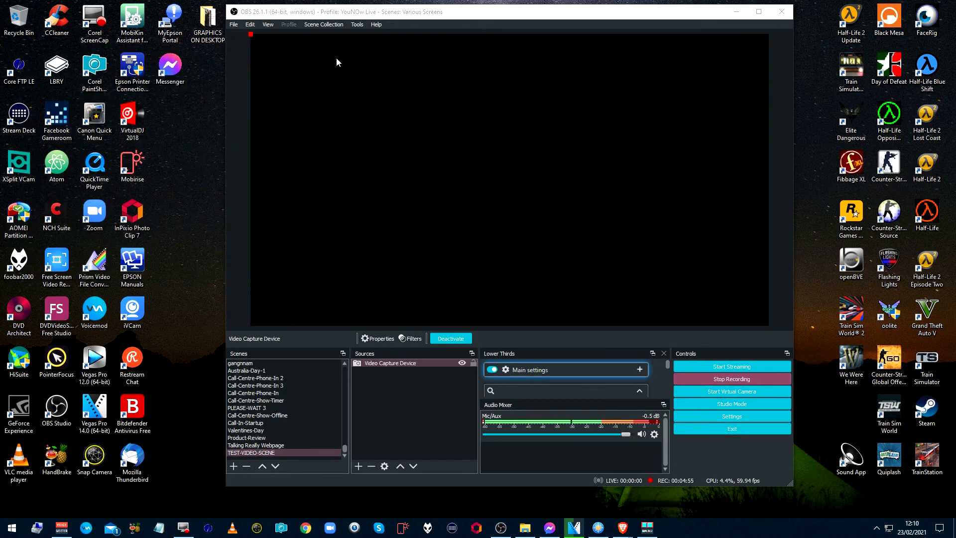
{"action": "left_click", "coordinate": [429, 360]}
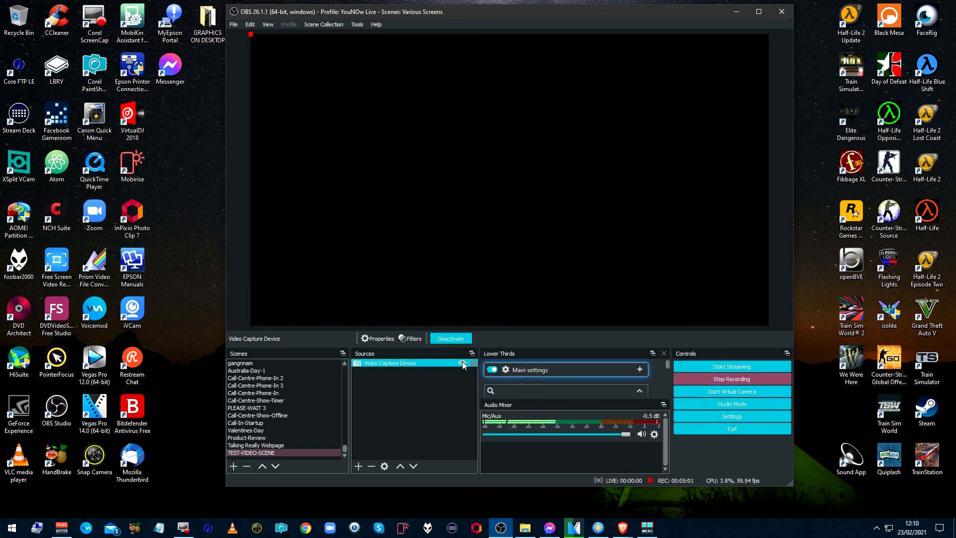
{"action": "left_click", "coordinate": [326, 431]}
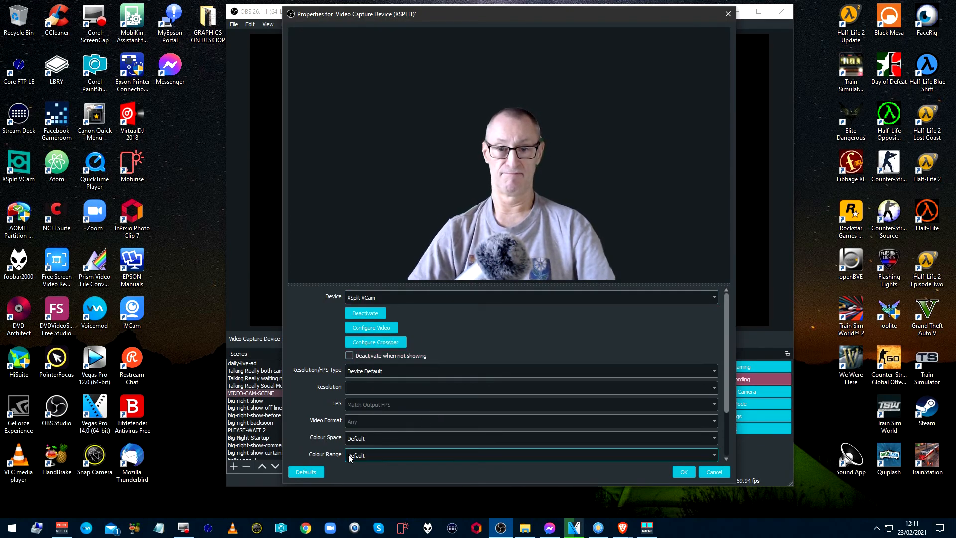
{"action": "left_click", "coordinate": [721, 473]}
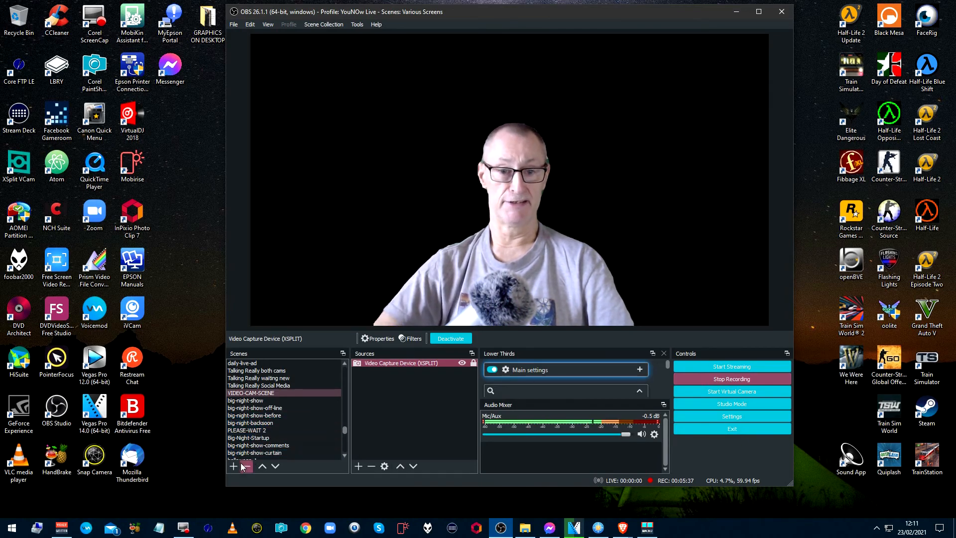
- In the big-night-show-curtain scene, unlock the nested VIDEO-CAM-SCENE source and enlarge it to cover most of the canvas
{"action": "left_click", "coordinate": [269, 453]}
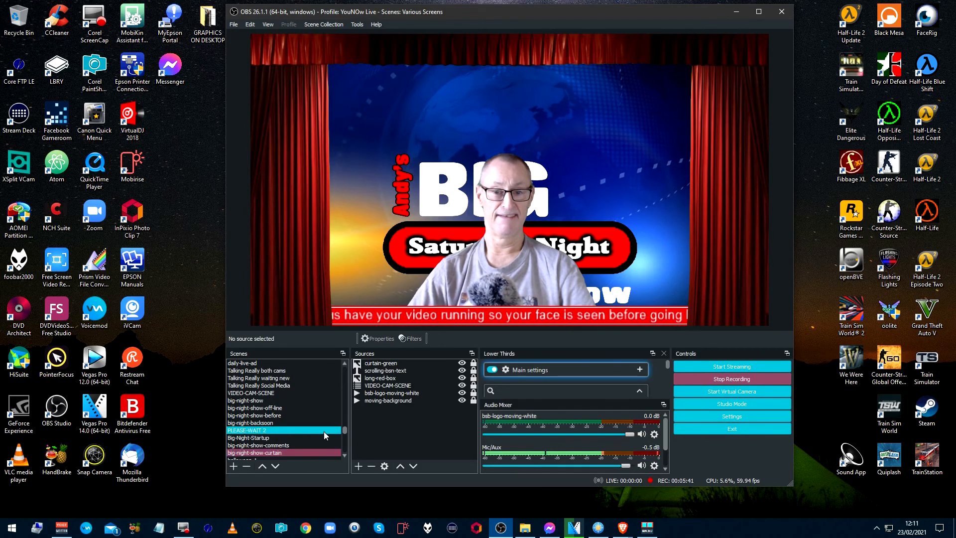
{"action": "left_click", "coordinate": [418, 386]}
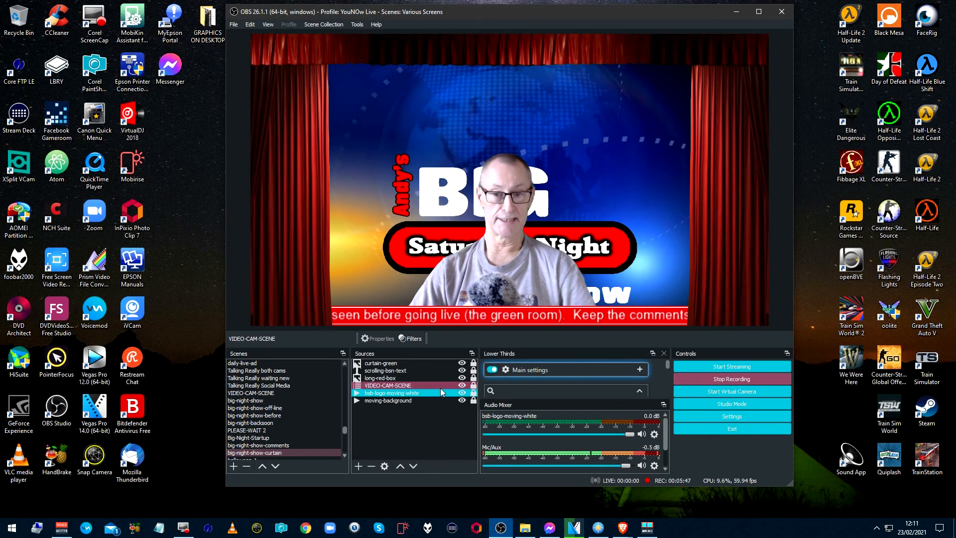
{"action": "left_click", "coordinate": [474, 386]}
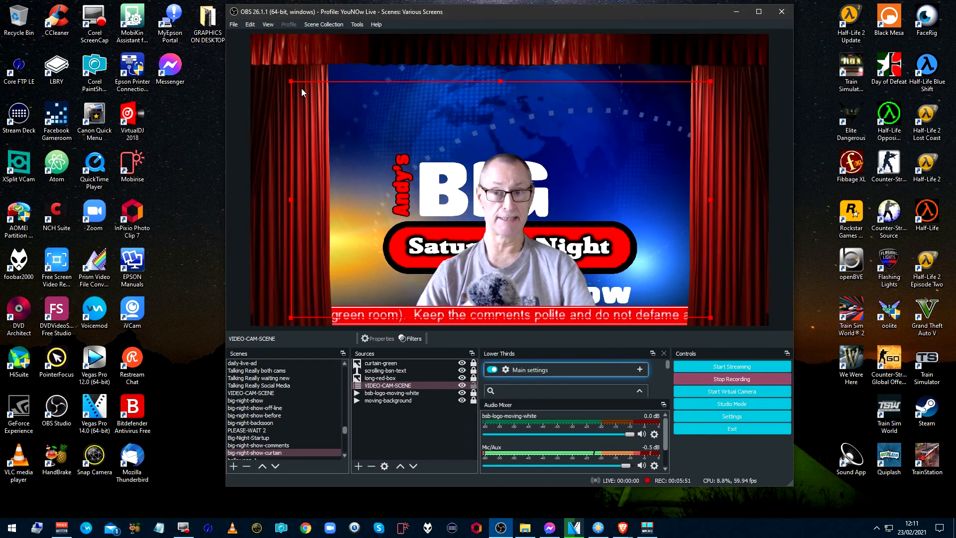
{"action": "left_click_drag", "start_coordinate": [290, 80], "coordinate": [275, 69]}
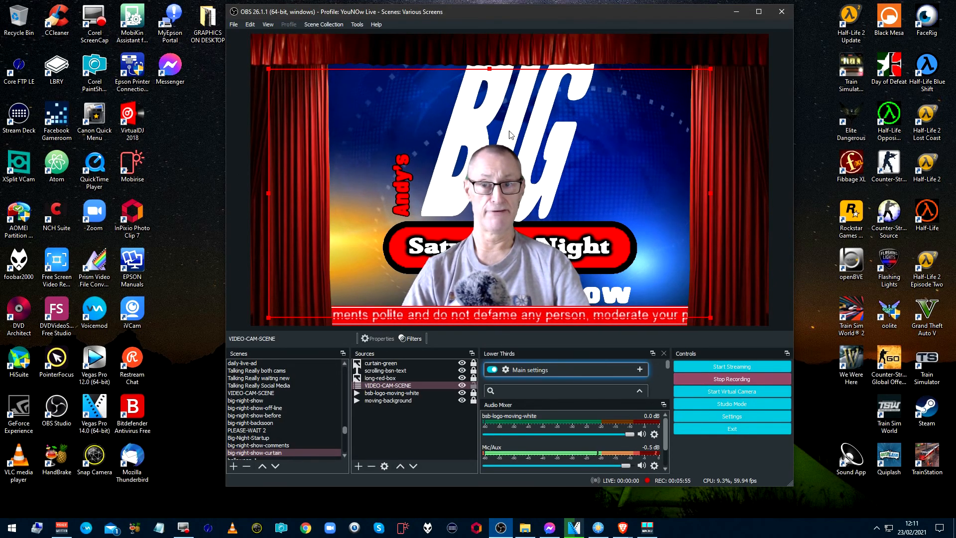
{"action": "left_click_drag", "start_coordinate": [488, 69], "coordinate": [511, 45]}
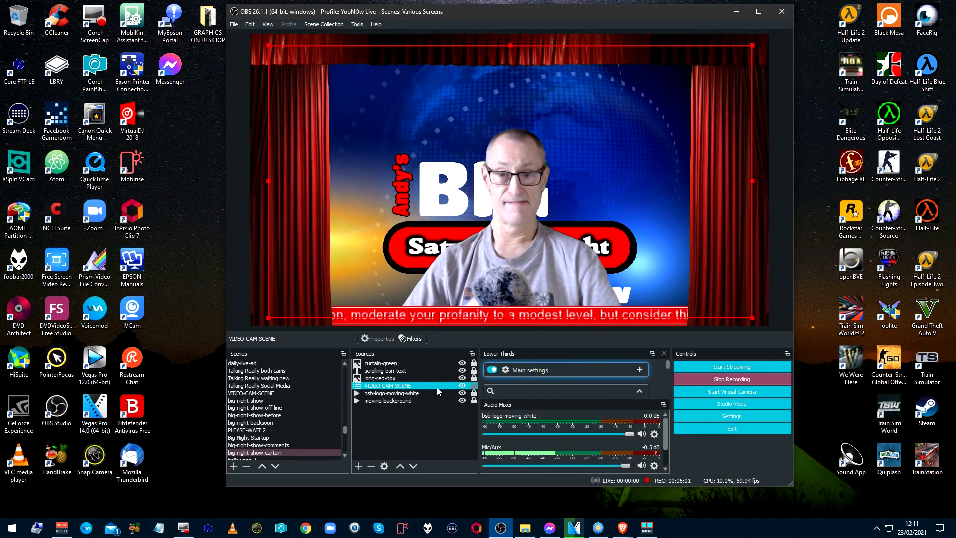
- Add a Colour Correction filter to the nested VIDEO-CAM-SCENE source with gamma 1.46 and contrast 0.98
{"action": "left_click", "coordinate": [414, 338]}
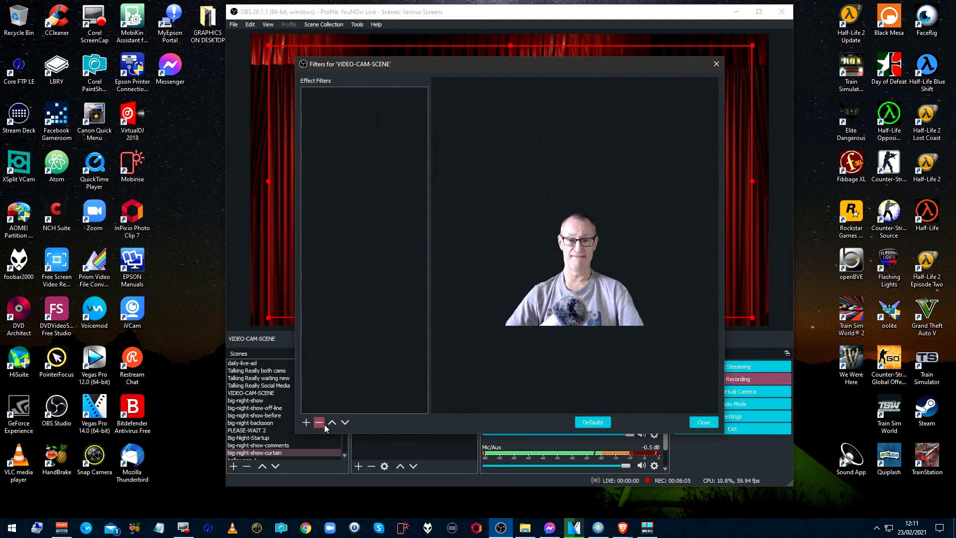
{"action": "left_click", "coordinate": [308, 421]}
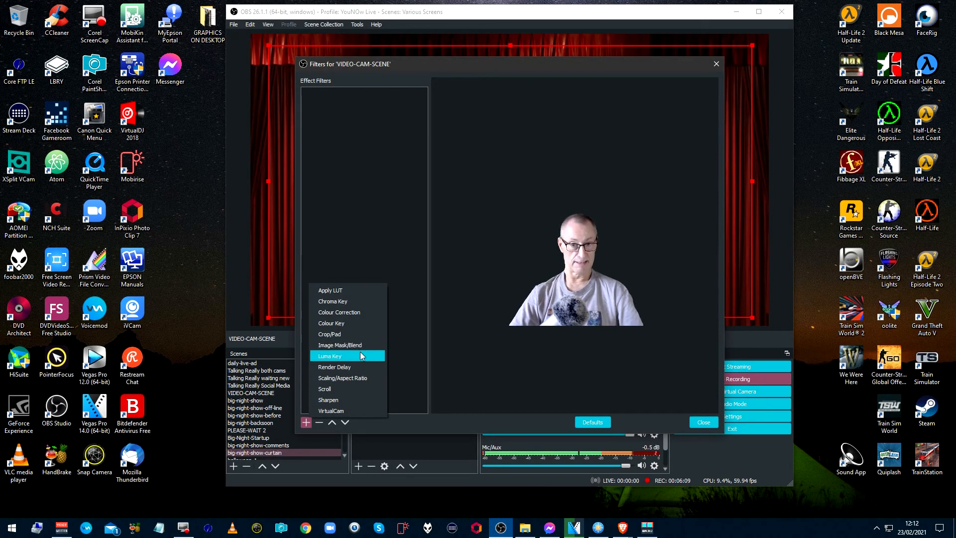
{"action": "left_click", "coordinate": [364, 312]}
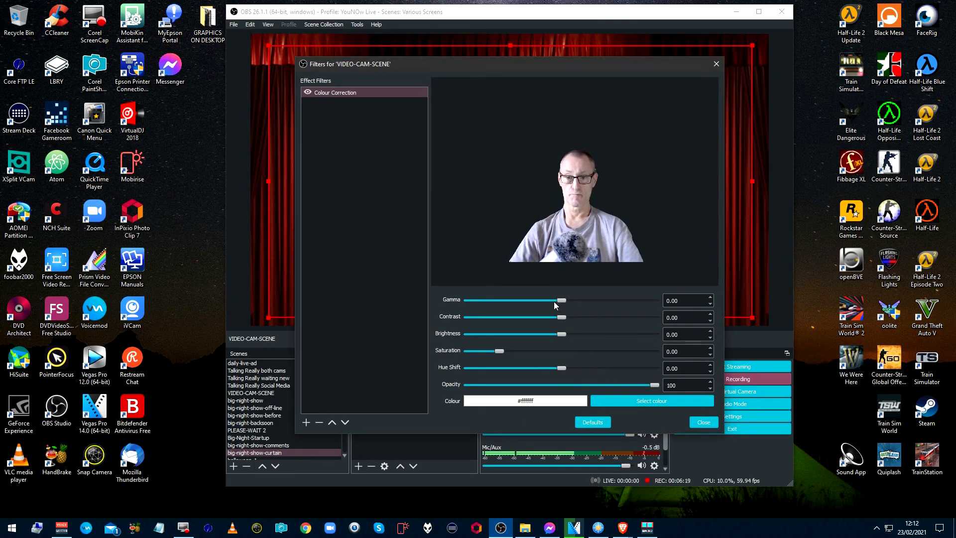
{"action": "left_click_drag", "start_coordinate": [561, 299], "coordinate": [605, 297]}
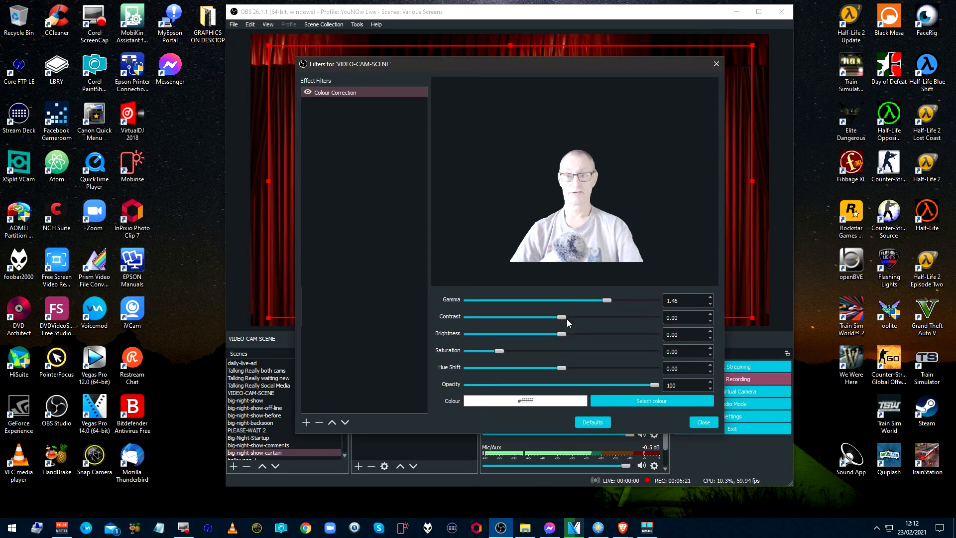
{"action": "left_click_drag", "start_coordinate": [565, 315], "coordinate": [610, 317]}
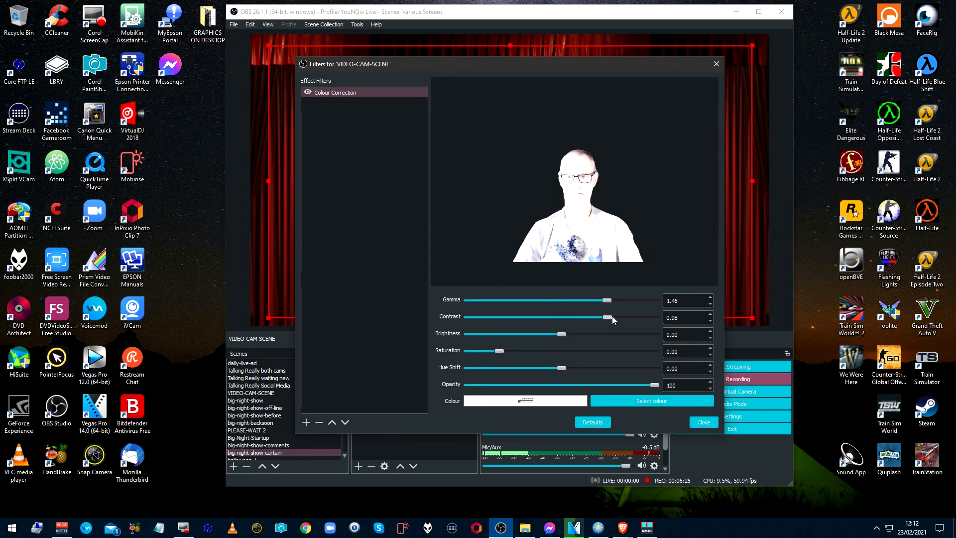
{"action": "left_click", "coordinate": [693, 422]}
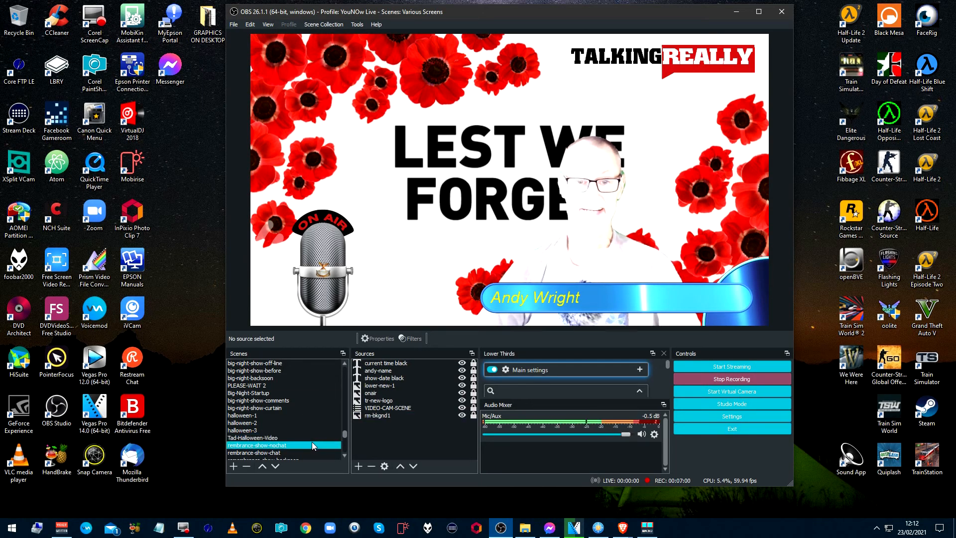
- Return to the big-night-show-curtain scene and select its nested VIDEO-CAM-SCENE source to examine the filtered webcam
{"action": "left_click", "coordinate": [297, 411]}
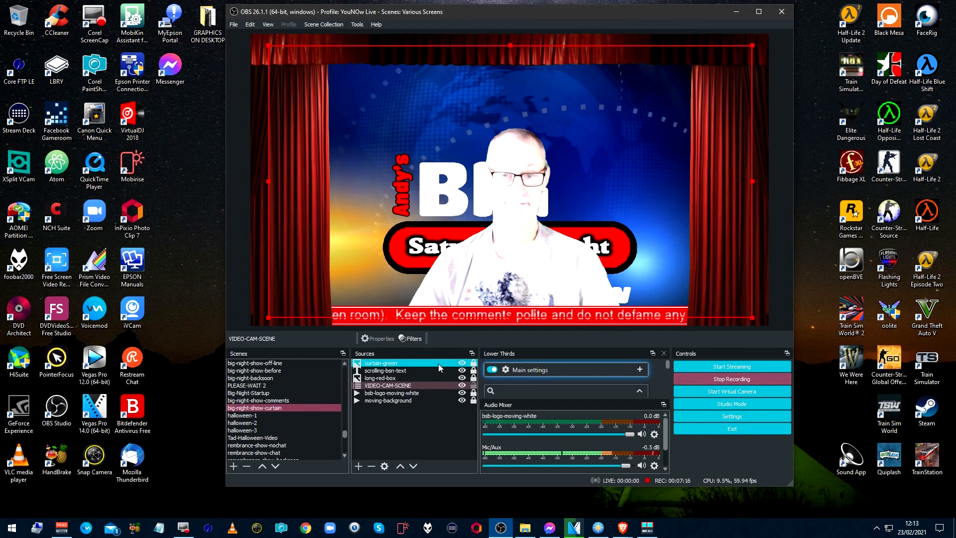
{"action": "left_click", "coordinate": [432, 378]}
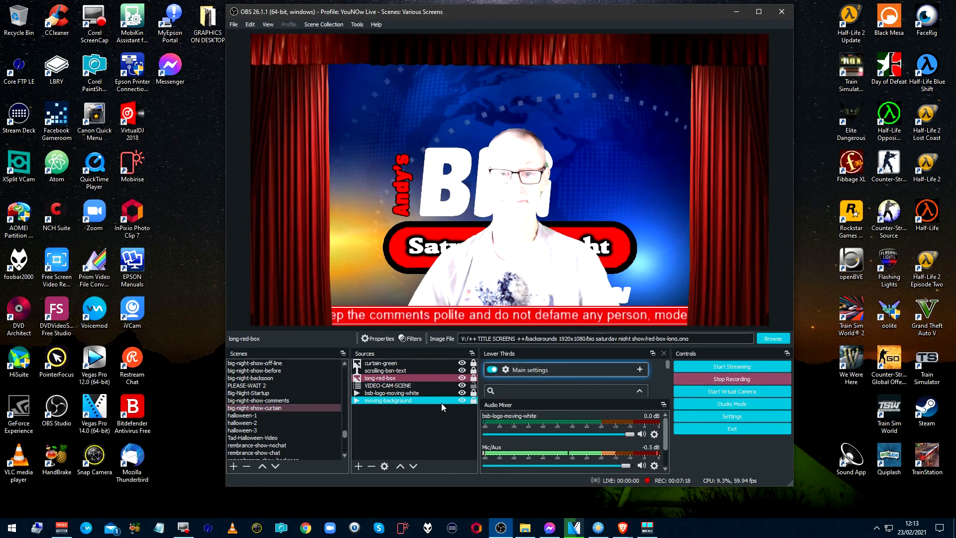
{"action": "left_click", "coordinate": [429, 386]}
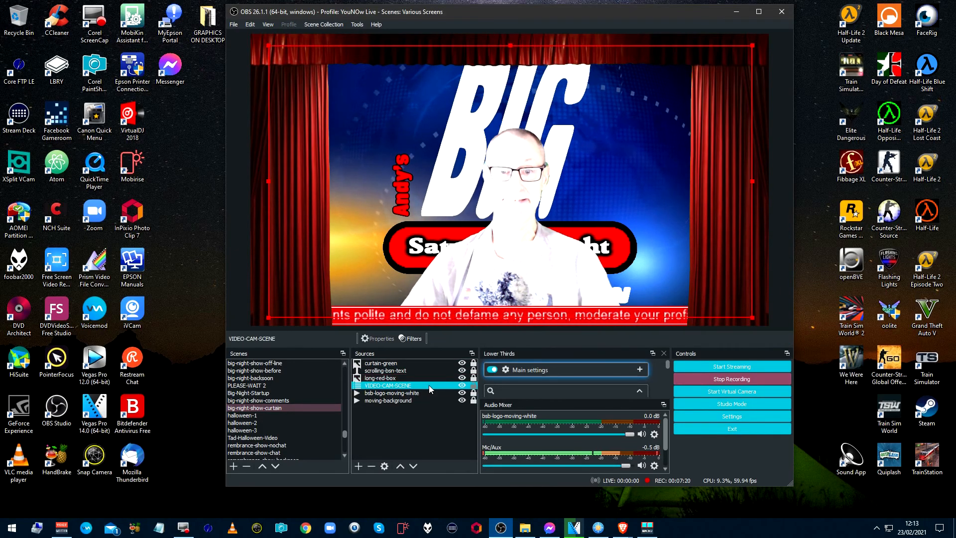
- Switch to the rembrance-show-nochat scene and examine how its nested VIDEO-CAM-SCENE source is placed over the background
{"action": "left_click", "coordinate": [275, 438]}
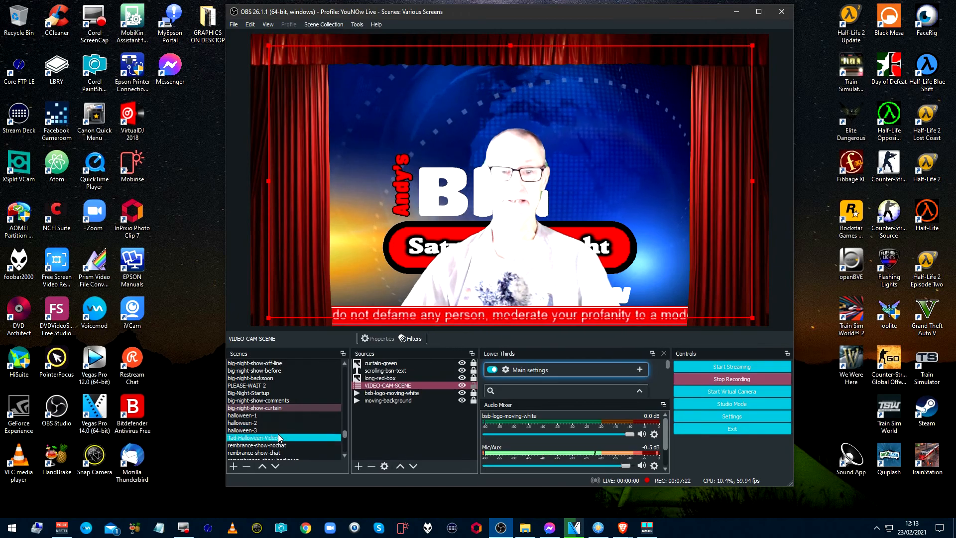
{"action": "left_click", "coordinate": [277, 445]}
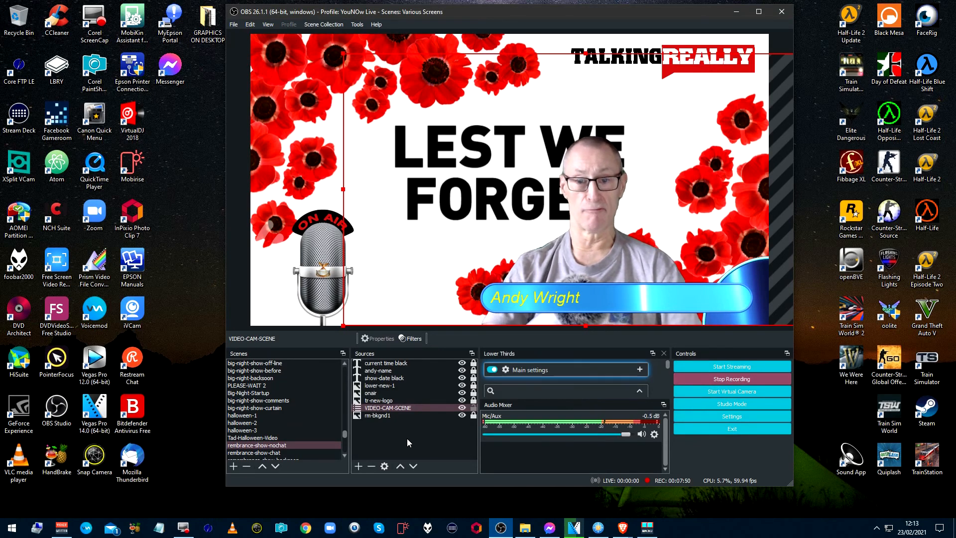
{"action": "left_click", "coordinate": [396, 418]}
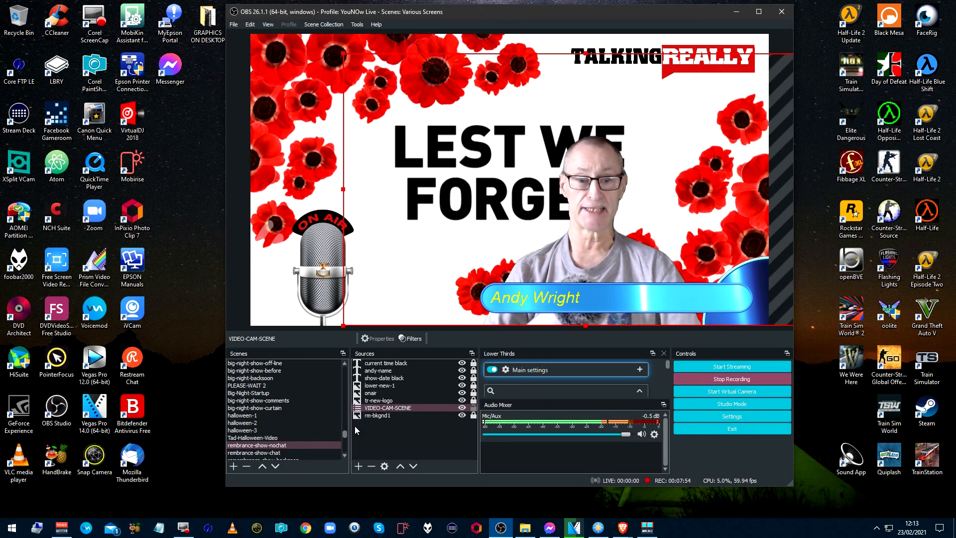
{"action": "left_click", "coordinate": [285, 454]}
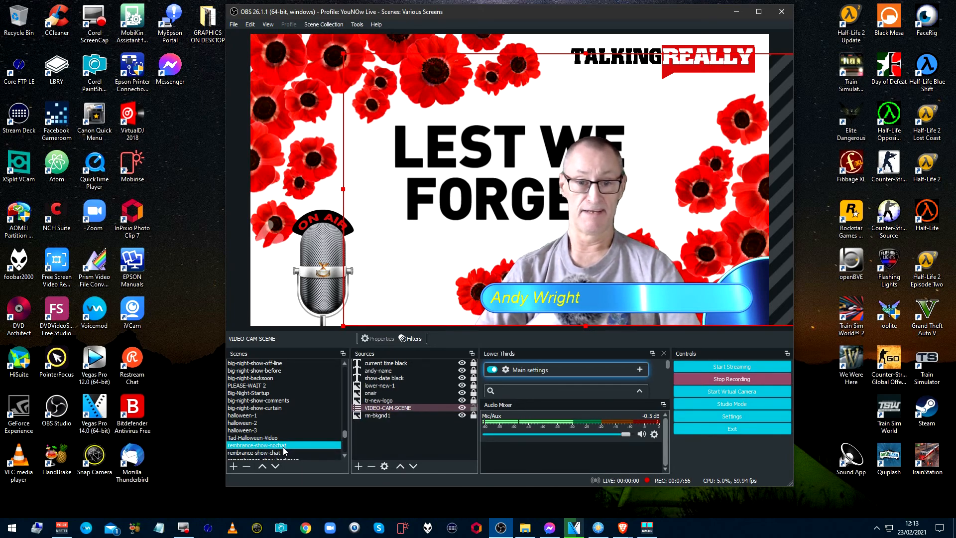
- Examine how the nested VIDEO-CAM-SCENE source is placed in the rembrance-show-chat and T-R-Uncut scenes, and return to the UDEMY scene
{"action": "left_click", "coordinate": [281, 453]}
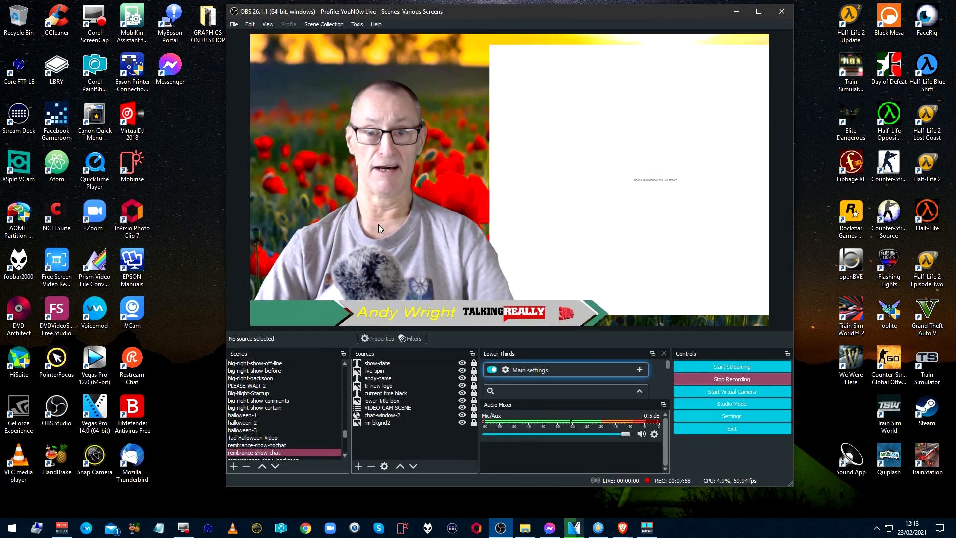
{"action": "left_click", "coordinate": [401, 408]}
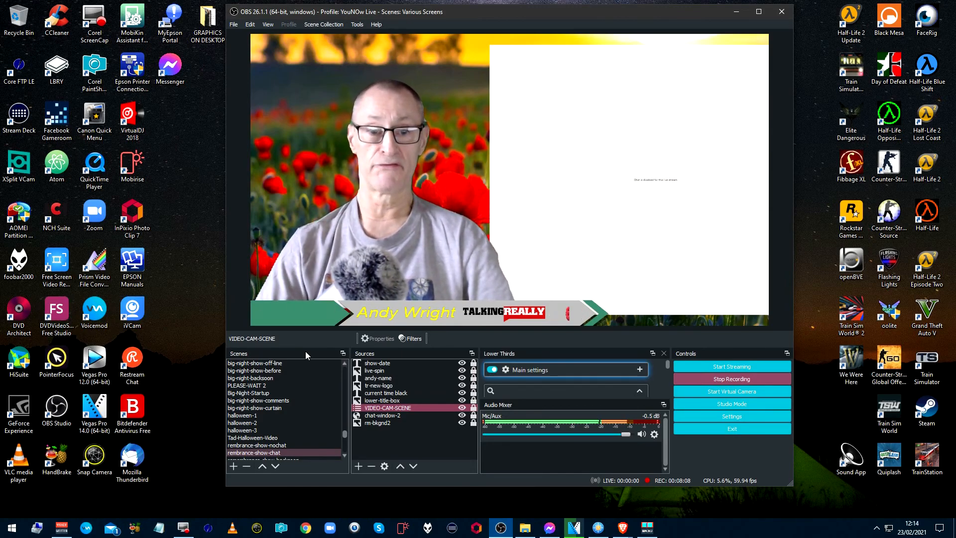
{"action": "scroll", "coordinate": [345, 378], "scroll_direction": "up", "scroll_amount": 10}
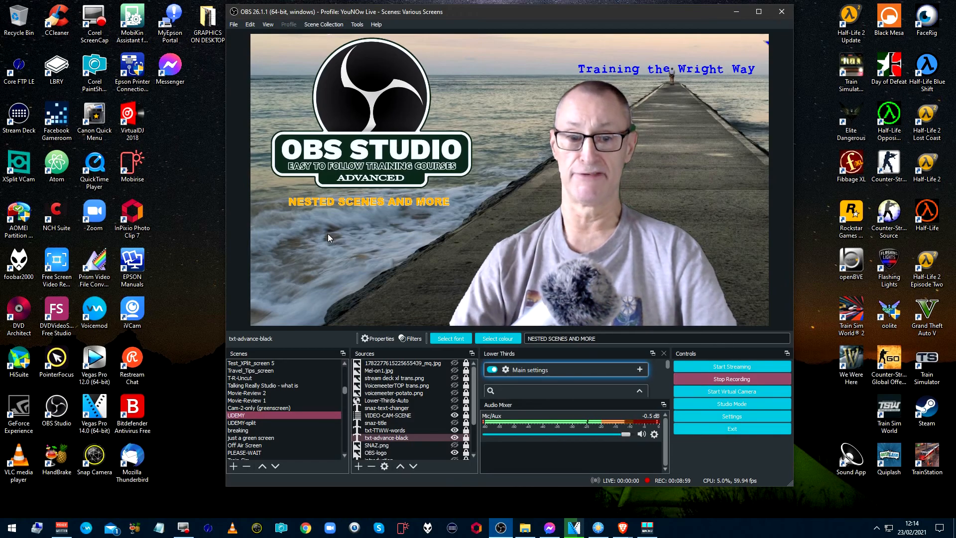
{"action": "left_click", "coordinate": [240, 378]}
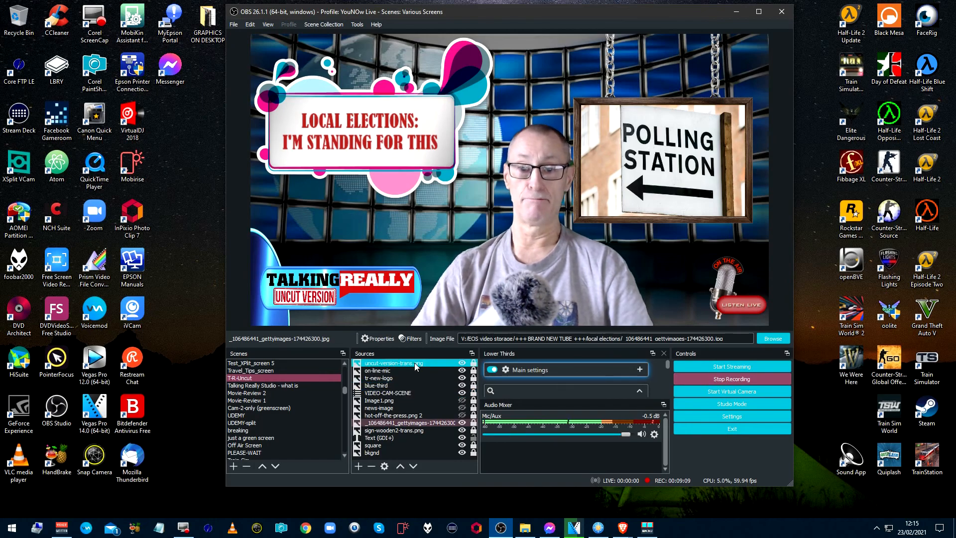
{"action": "left_click", "coordinate": [411, 393]}
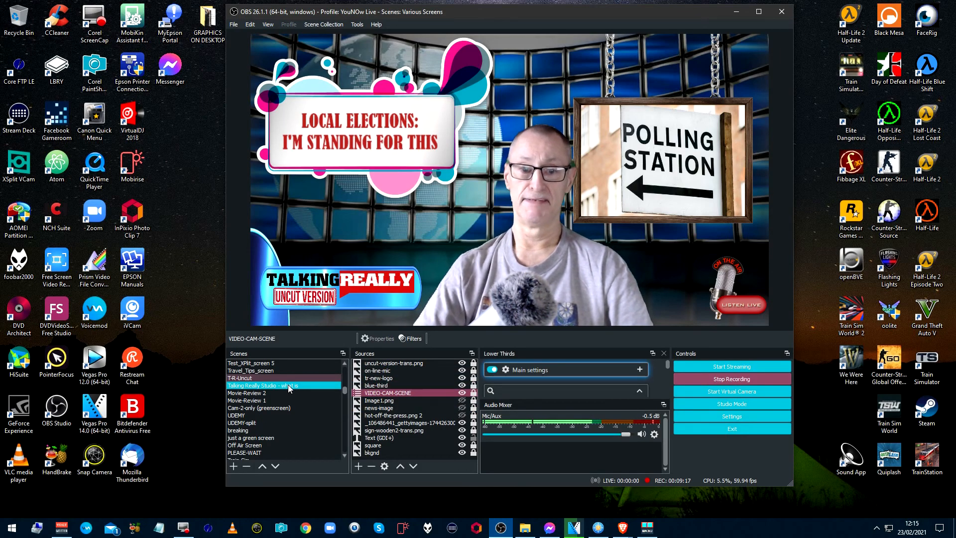
{"action": "left_click", "coordinate": [286, 415]}
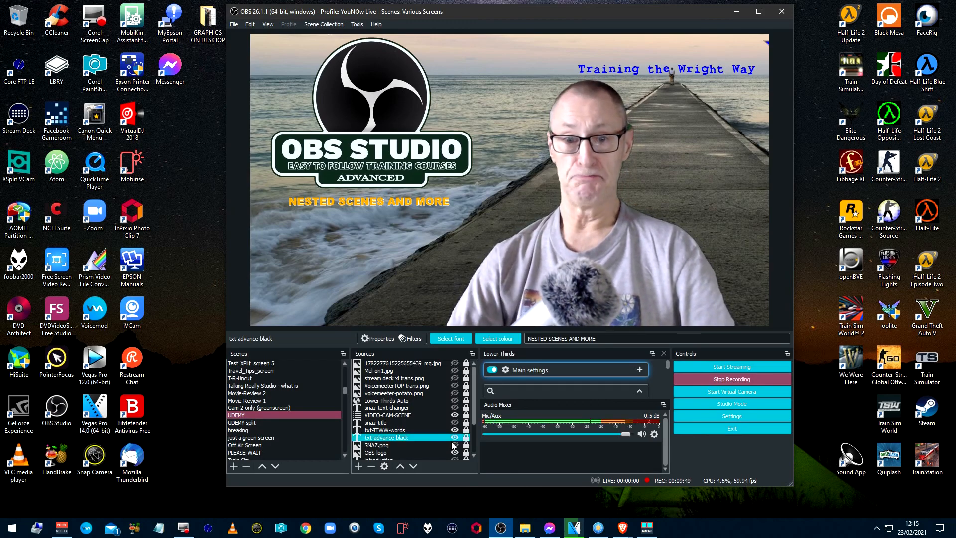
- Create a new scene named TEST-SCENE
{"action": "left_click", "coordinate": [233, 467]}
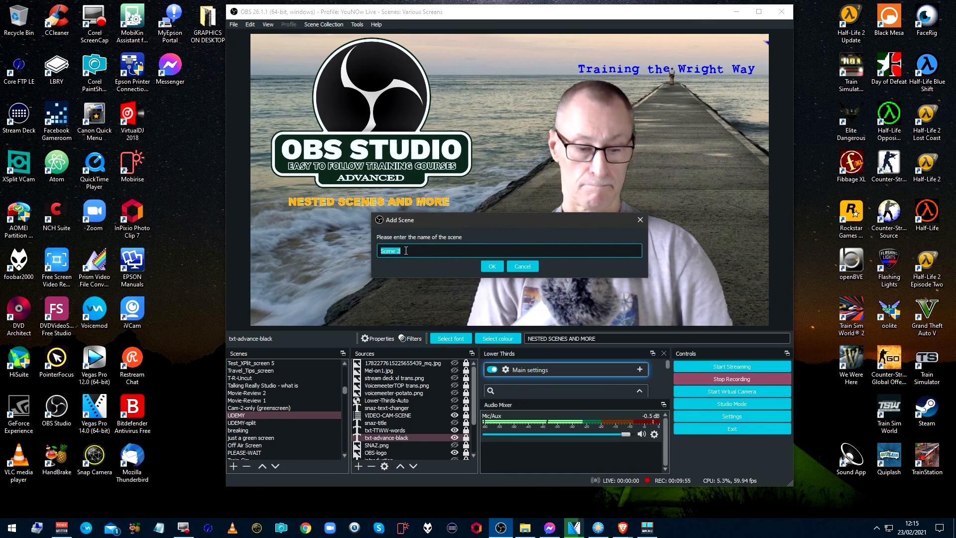
{"action": "type", "text": "TEXT"}
{"action": "key", "text": "BackSpace"}
{"action": "key", "text": "BackSpace"}
{"action": "key", "text": "BackSpace"}
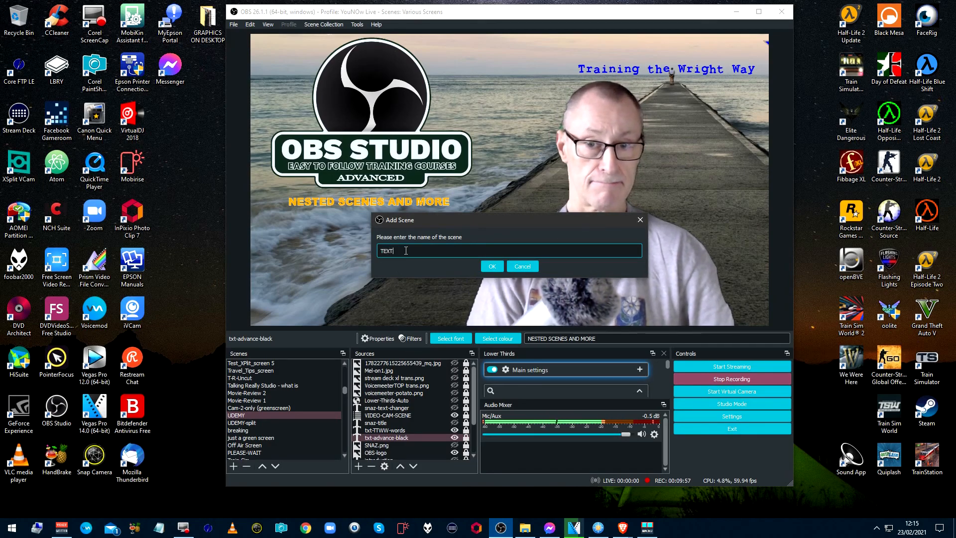
{"action": "type", "text": "EST-SCENE"}
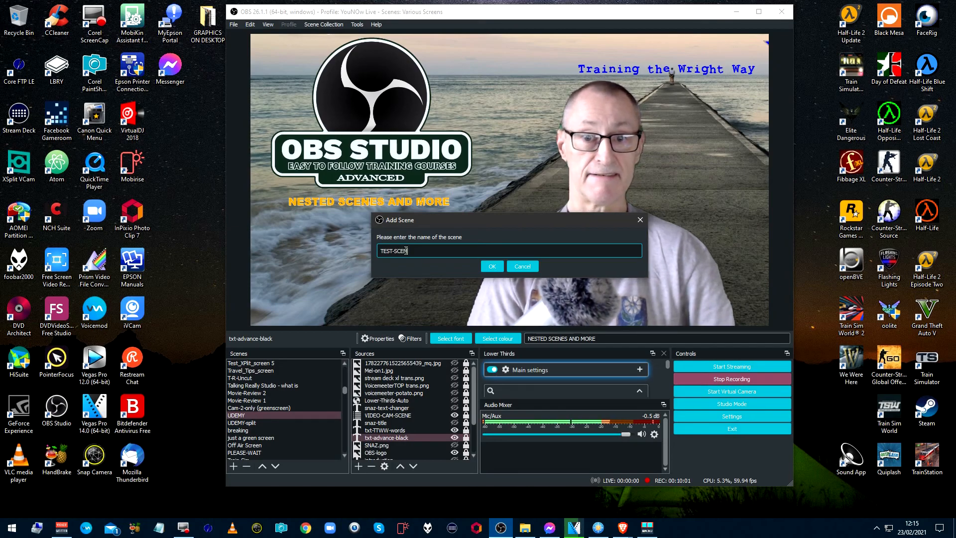
{"action": "key", "text": "Return"}
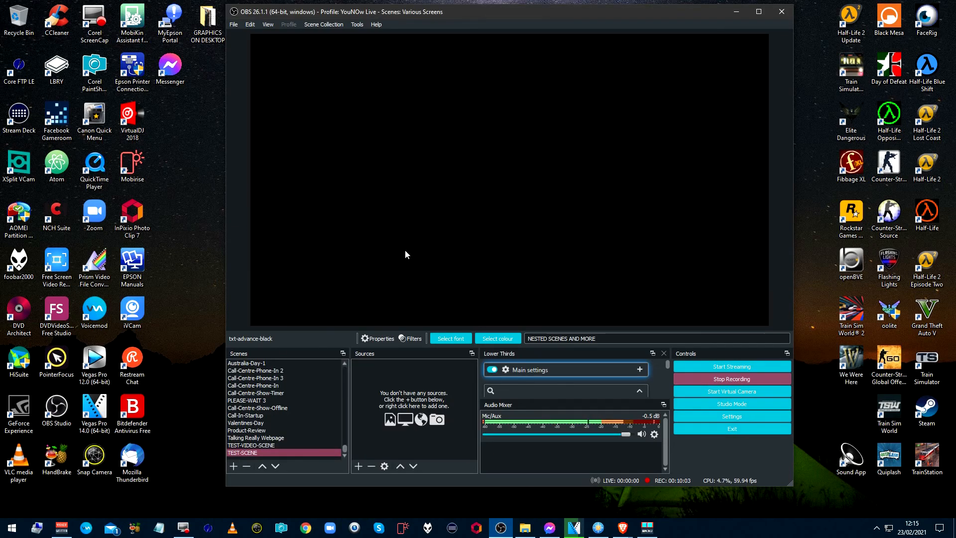
- Add the existing Text (GDI+) source holding the presenter's name to TEST-SCENE and move it to about the centre of the canvas
{"action": "left_click", "coordinate": [358, 467]}
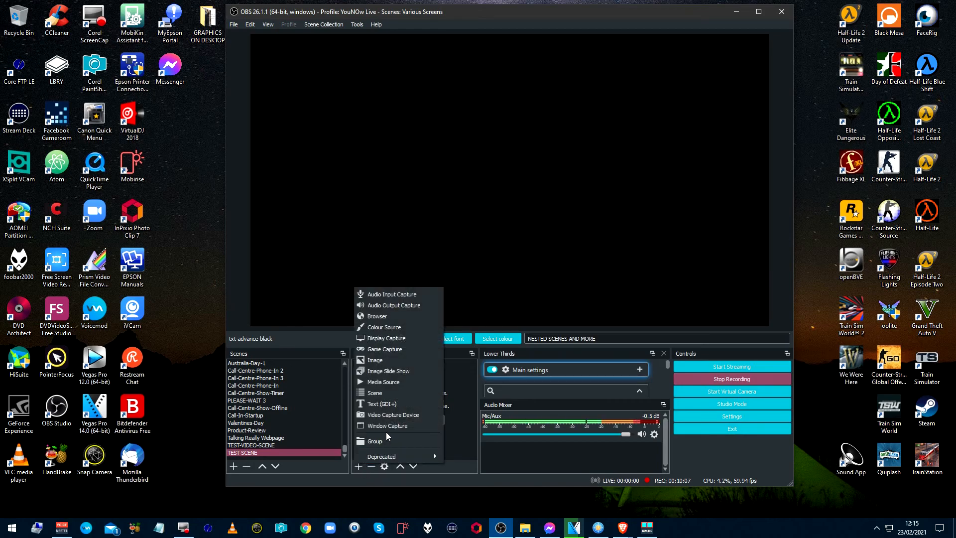
{"action": "left_click", "coordinate": [412, 403]}
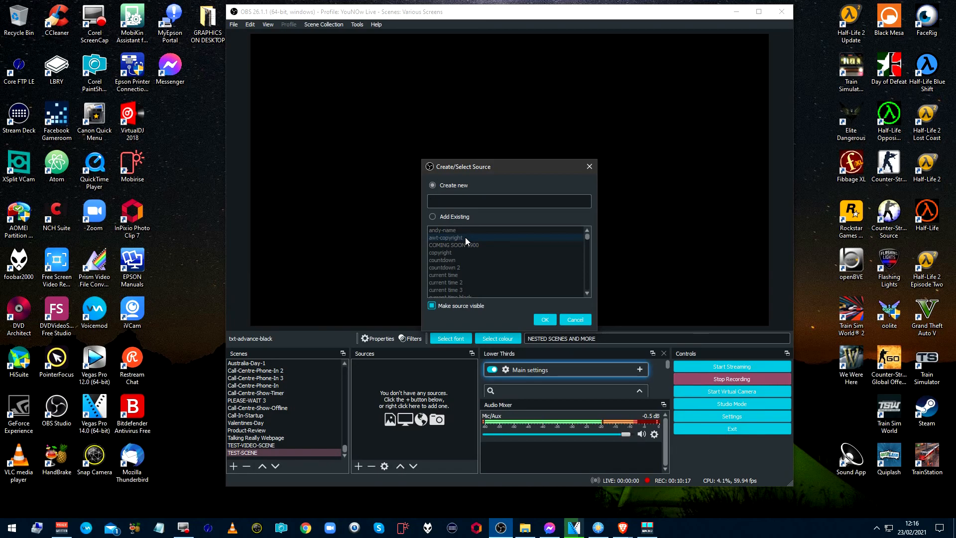
{"action": "left_click", "coordinate": [454, 217]}
{"action": "left_click", "coordinate": [441, 253]}
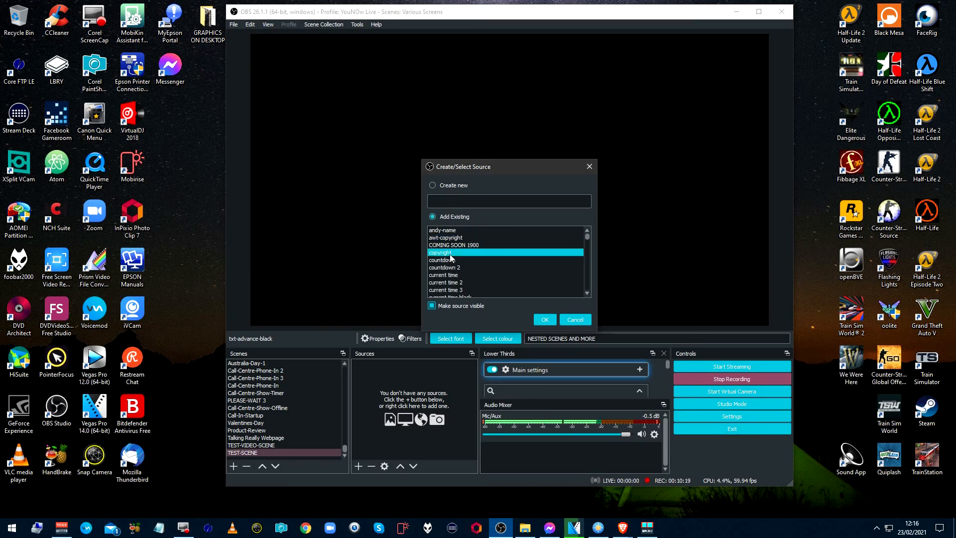
{"action": "left_click", "coordinate": [448, 238]}
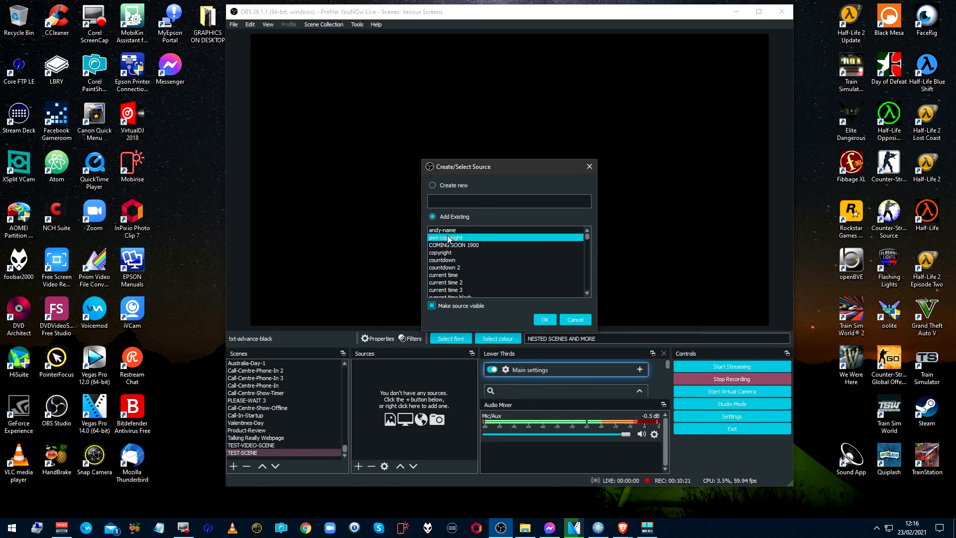
{"action": "left_click", "coordinate": [449, 231]}
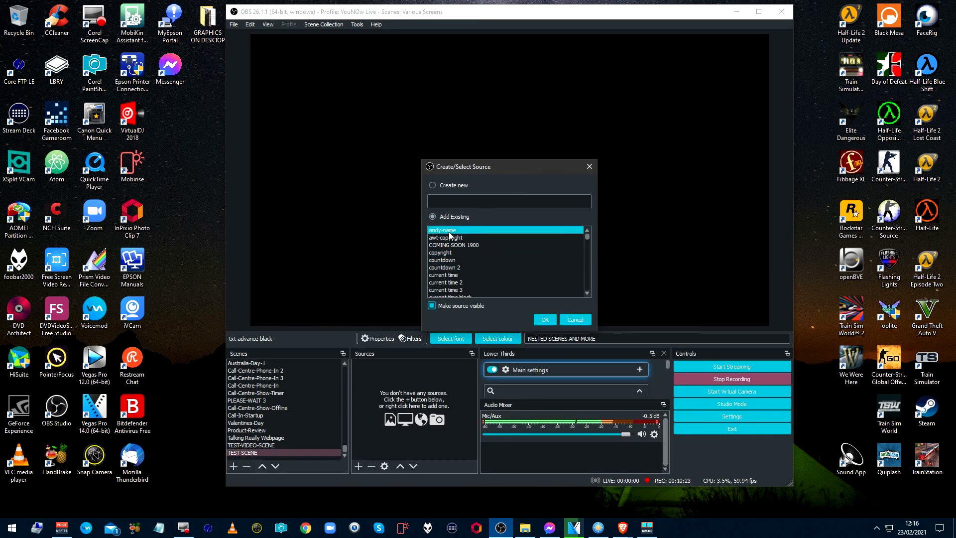
{"action": "left_click", "coordinate": [539, 321]}
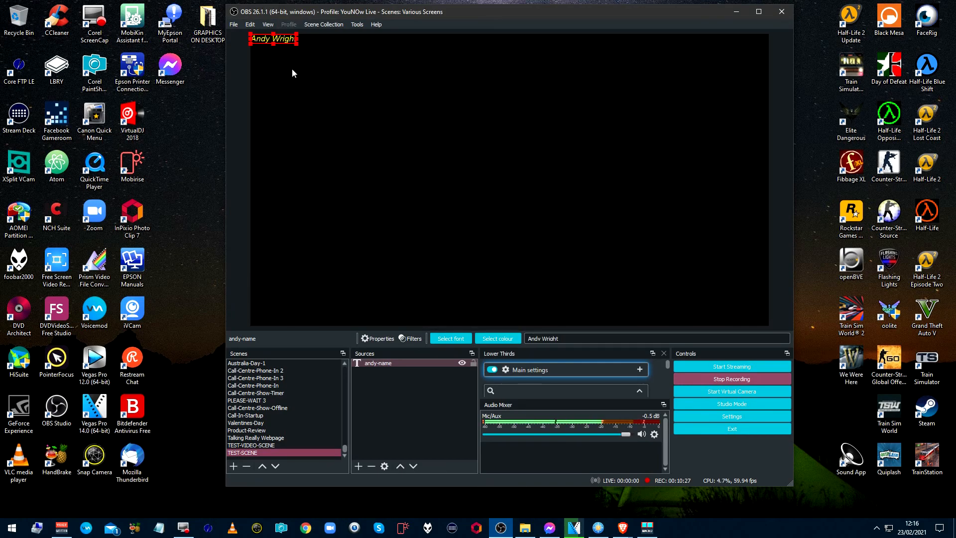
{"action": "left_click_drag", "start_coordinate": [285, 42], "coordinate": [506, 199]}
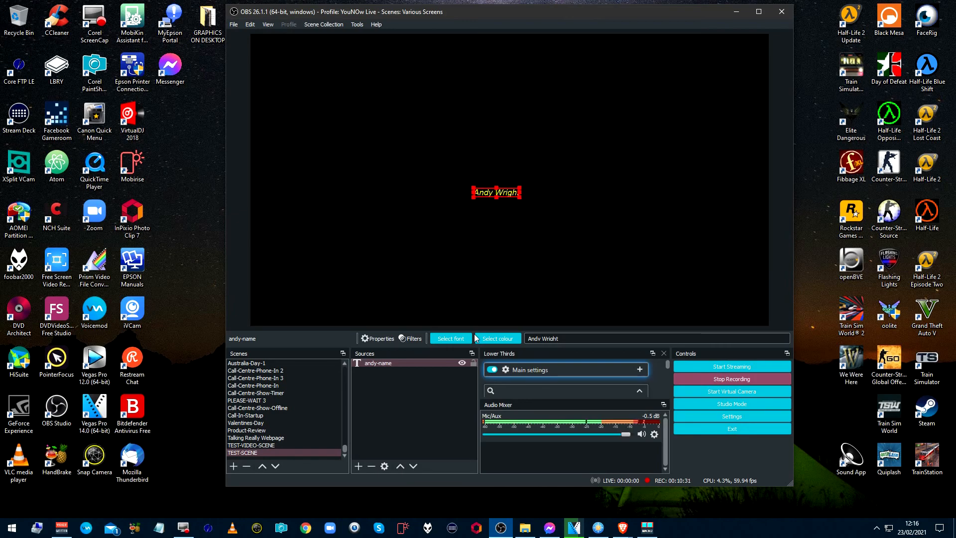
{"action": "left_click", "coordinate": [241, 453]}
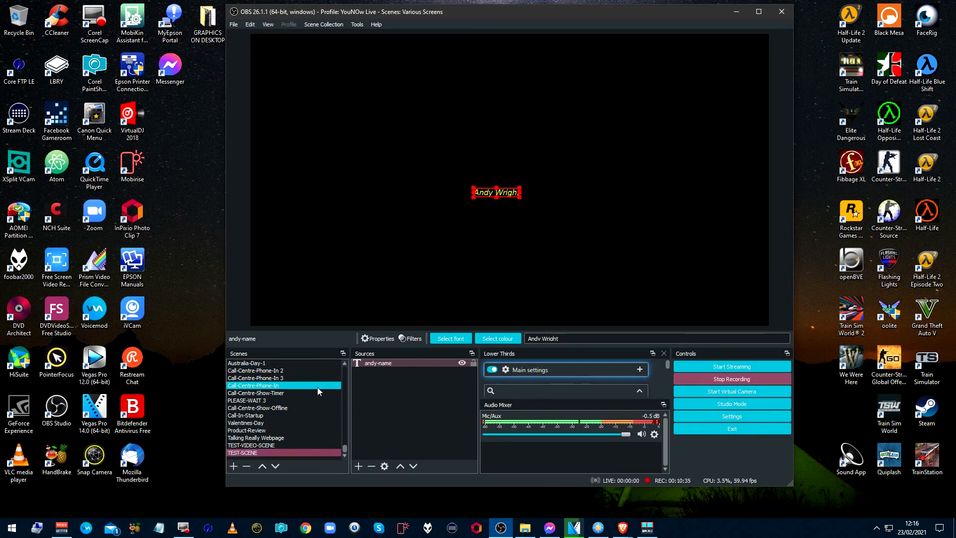
- In the Product-Review scene, add the existing TEST-SCENE as a nested scene source
{"action": "left_click", "coordinate": [297, 430]}
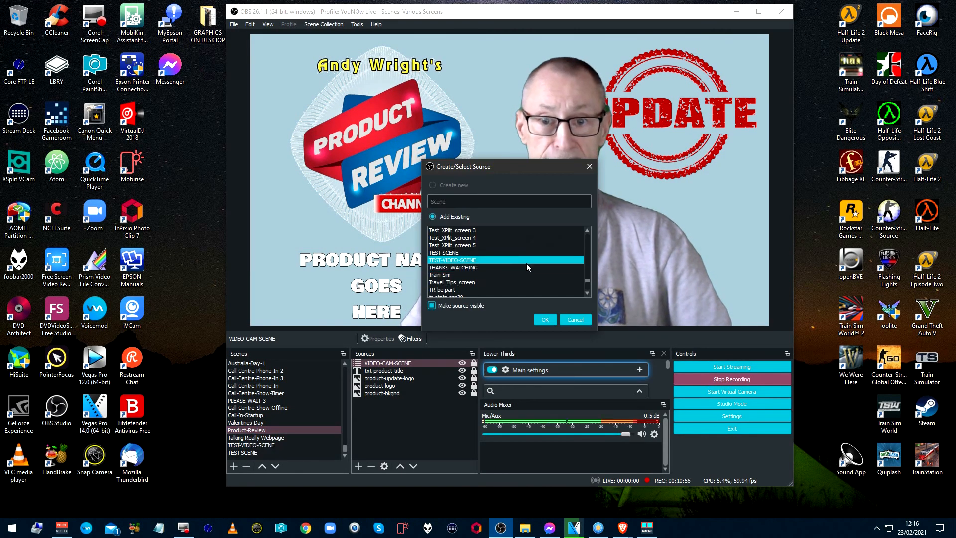
{"action": "left_click", "coordinate": [516, 253]}
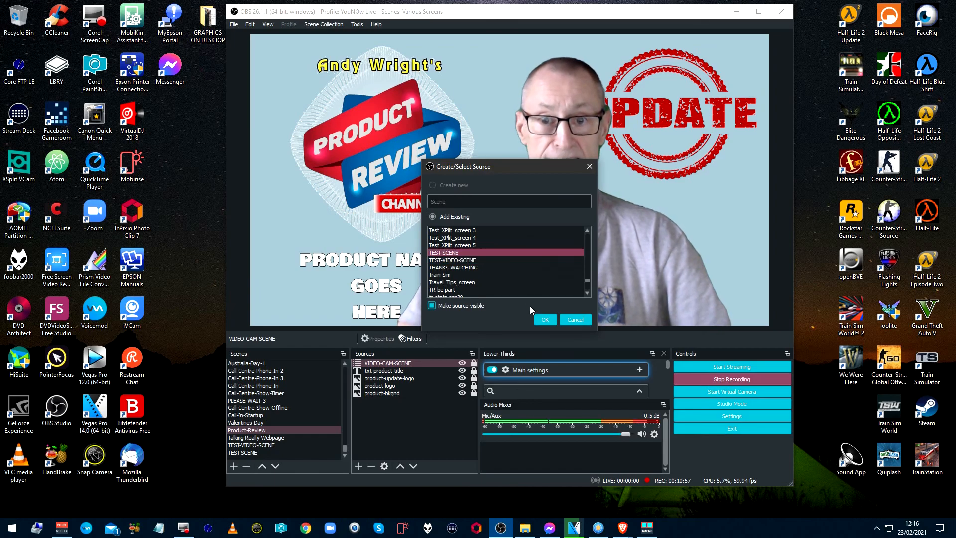
{"action": "left_click", "coordinate": [544, 319]}
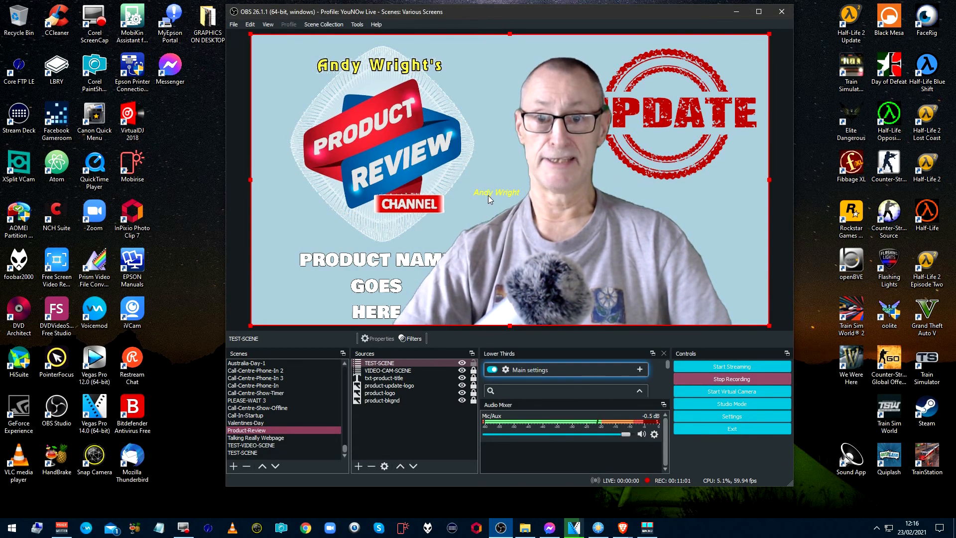
{"action": "left_click", "coordinate": [371, 378]}
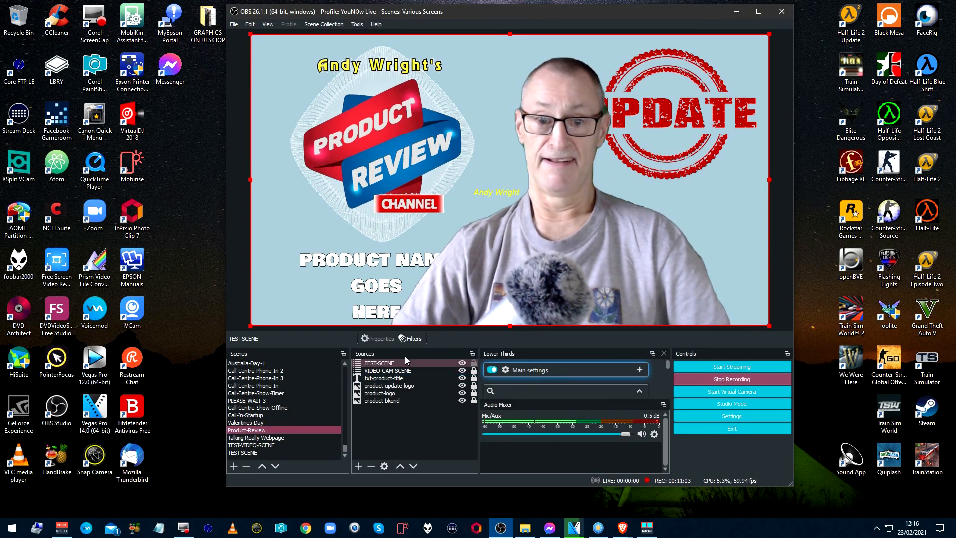
- In TEST-SCENE, enlarge the presenter-name text to roughly a third of the canvas width and reposition it near the centre
{"action": "left_click", "coordinate": [297, 446]}
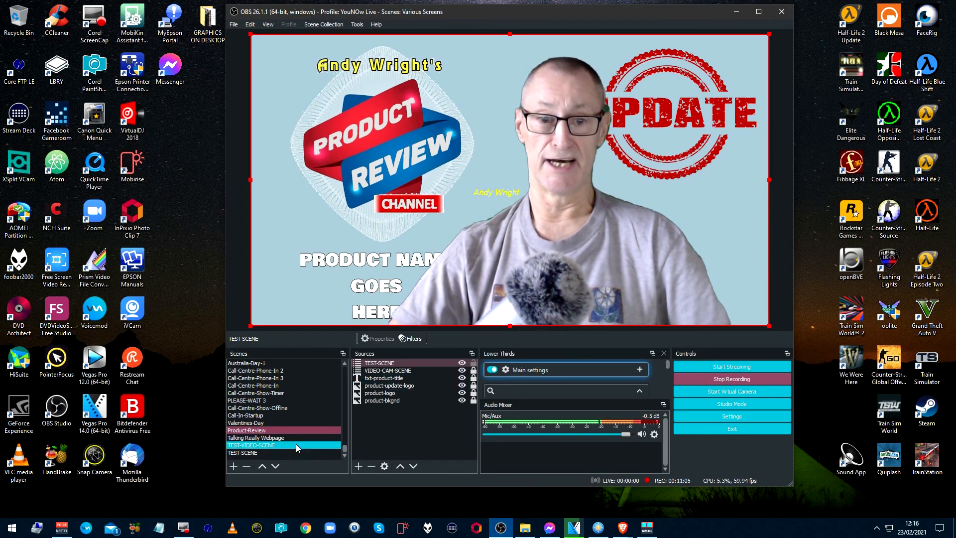
{"action": "left_click", "coordinate": [295, 450]}
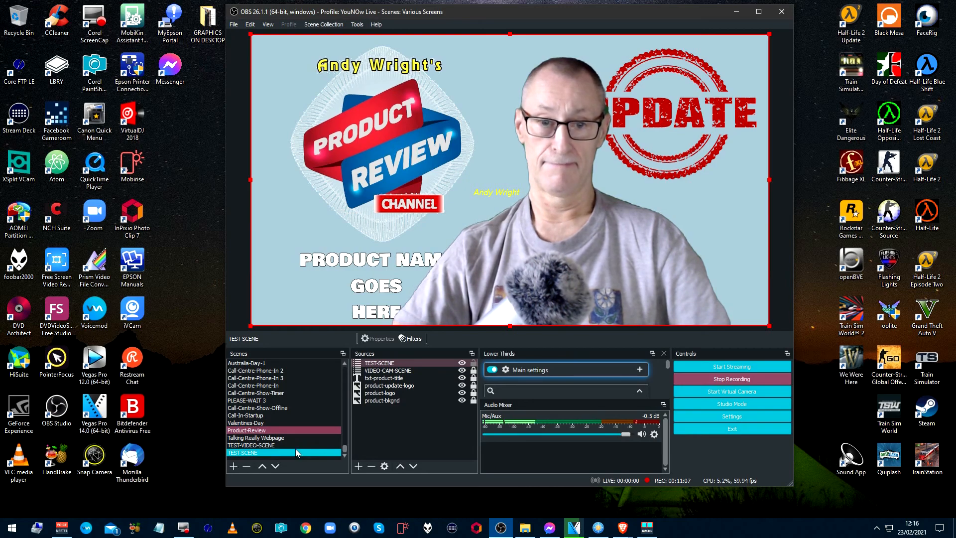
{"action": "left_click", "coordinate": [295, 451]}
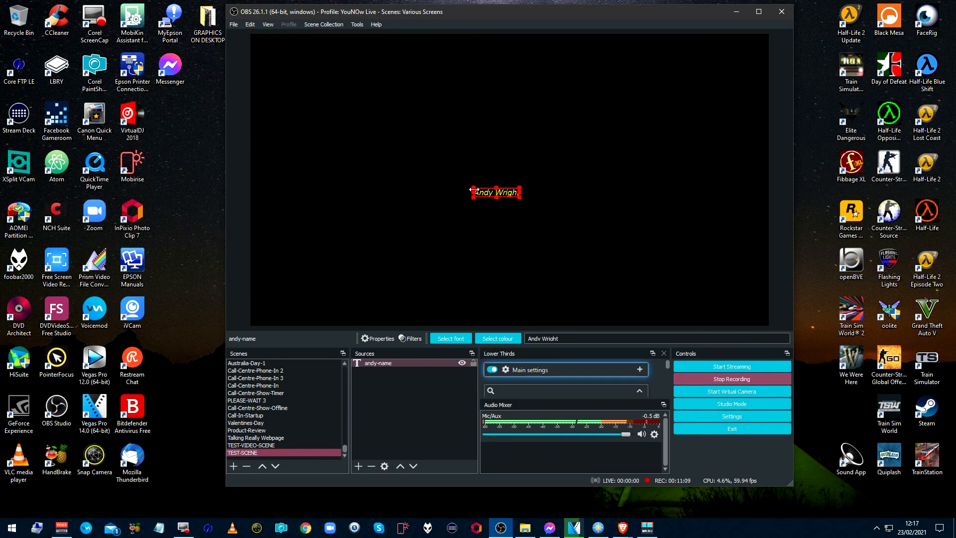
{"action": "left_click_drag", "start_coordinate": [473, 188], "coordinate": [353, 184]}
{"action": "left_click_drag", "start_coordinate": [444, 182], "coordinate": [525, 190]}
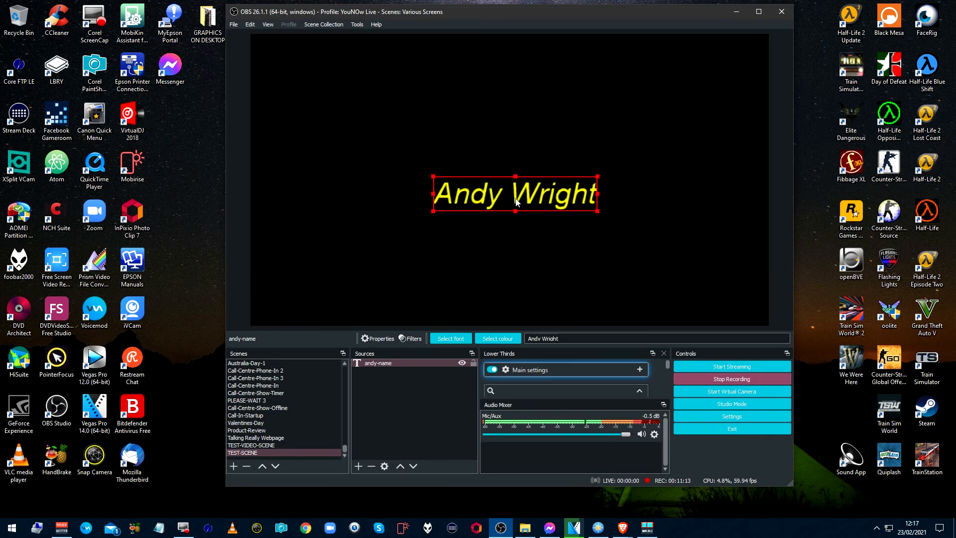
- In the Product-Review scene, move the nested TEST-SCENE source so the presenter's name sits in the lower-right corner of the canvas
{"action": "left_click", "coordinate": [318, 430]}
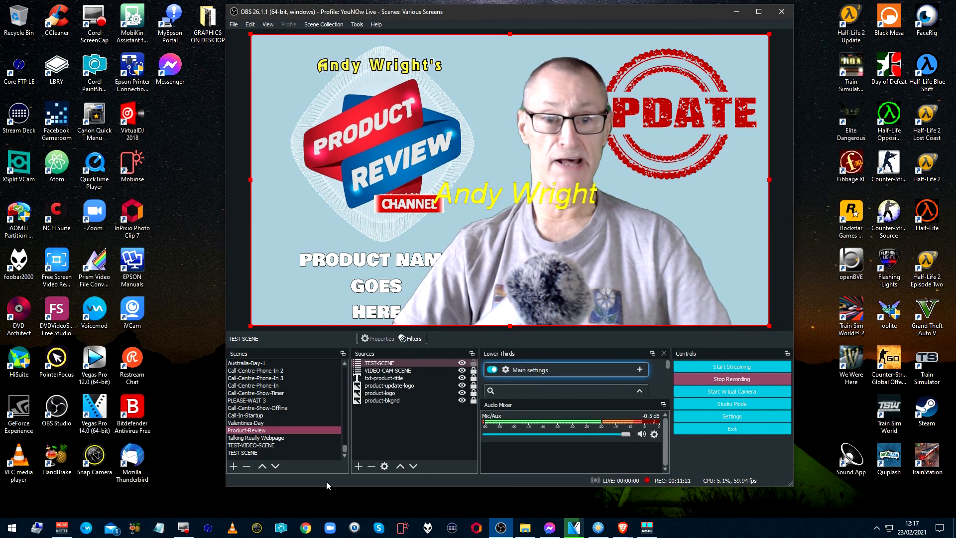
{"action": "left_click", "coordinate": [288, 431]}
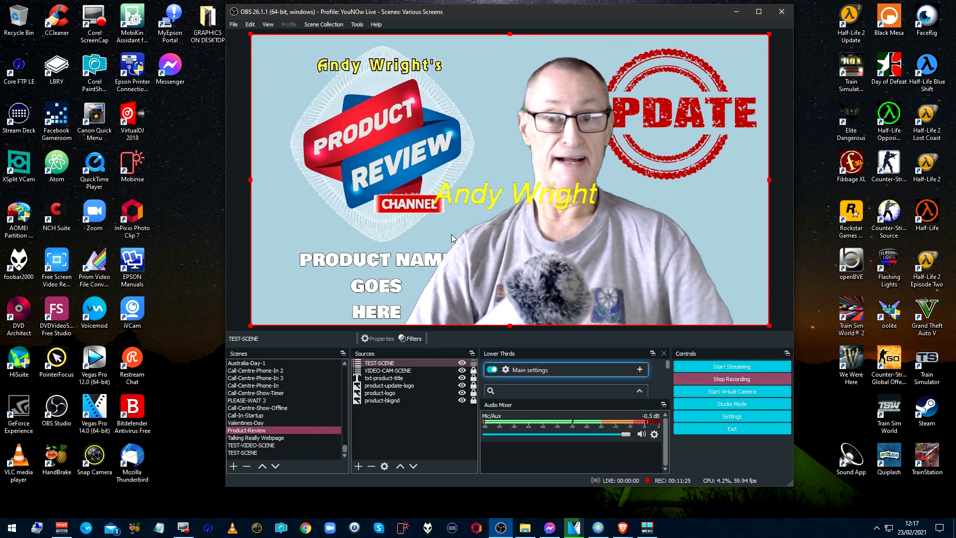
{"action": "left_click_drag", "start_coordinate": [466, 202], "coordinate": [629, 315]}
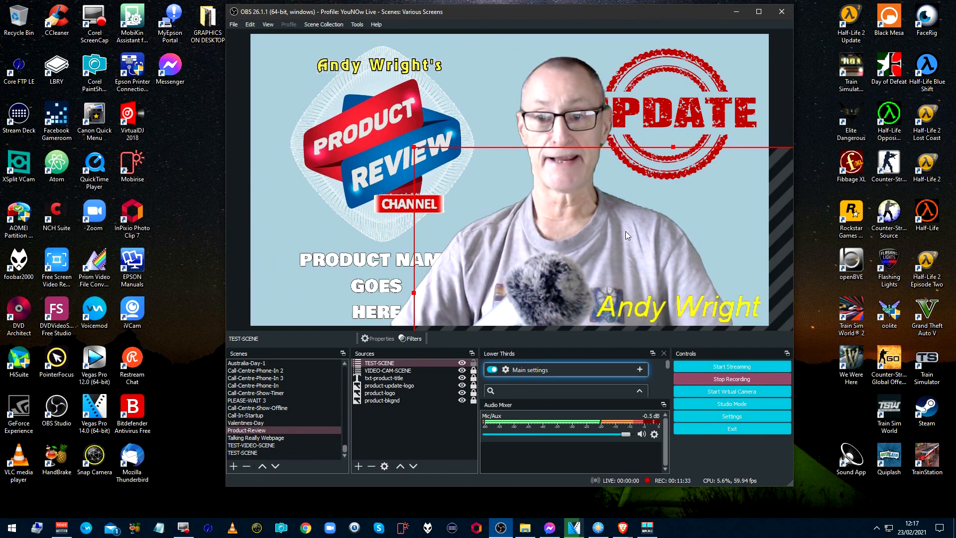
- Look over the Product-Review sources and view the properties of the nested TEST-SCENE source without changing anything
{"action": "left_click", "coordinate": [401, 378]}
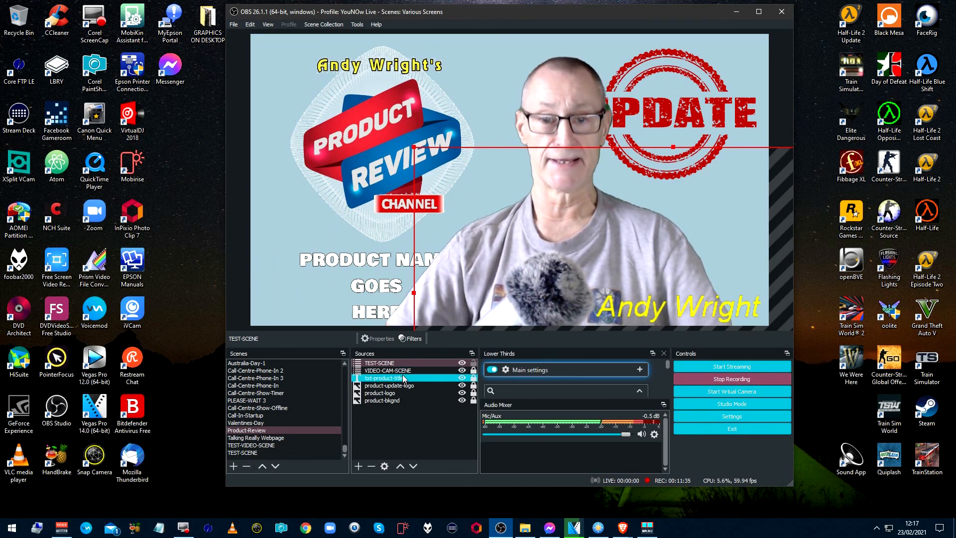
{"action": "left_click", "coordinate": [402, 401]}
{"action": "left_click", "coordinate": [413, 371]}
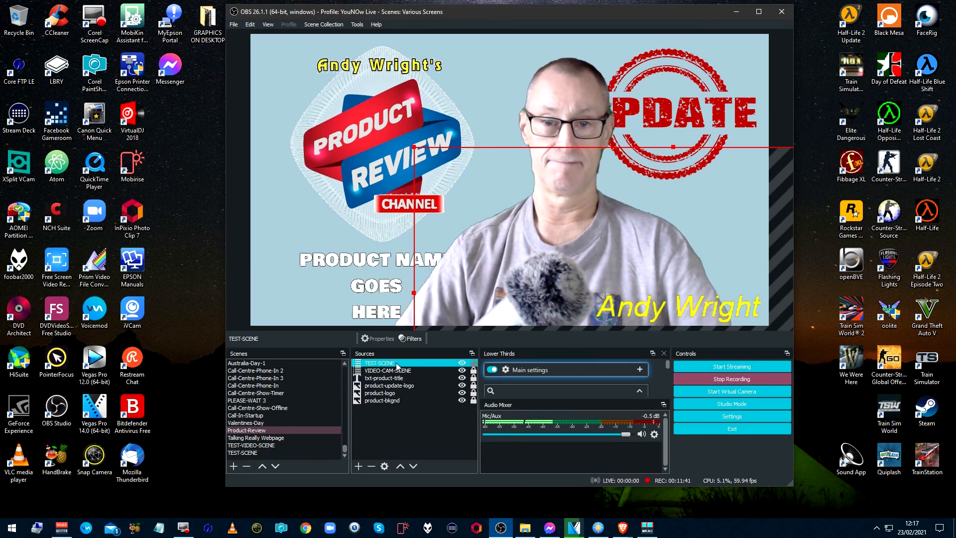
{"action": "key", "text": "Delete"}
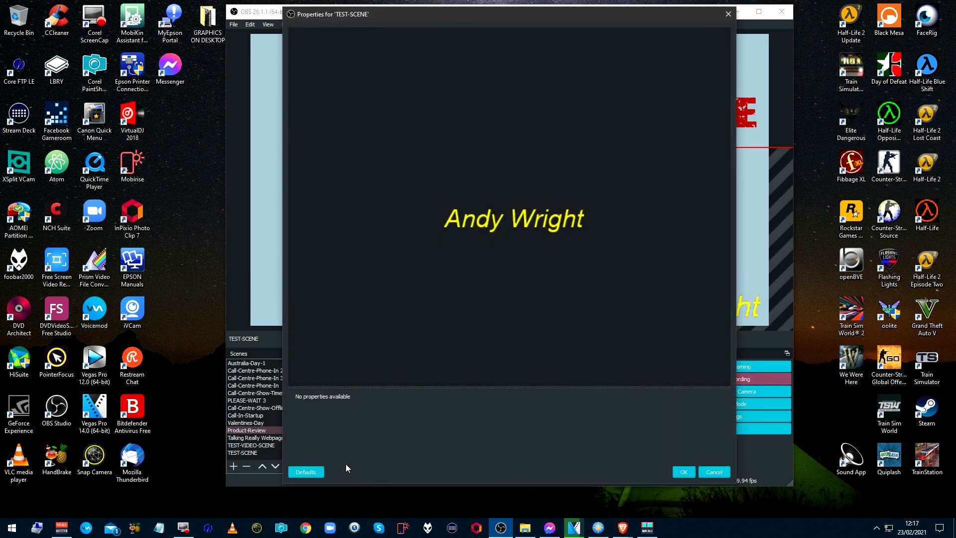
{"action": "left_click", "coordinate": [705, 474]}
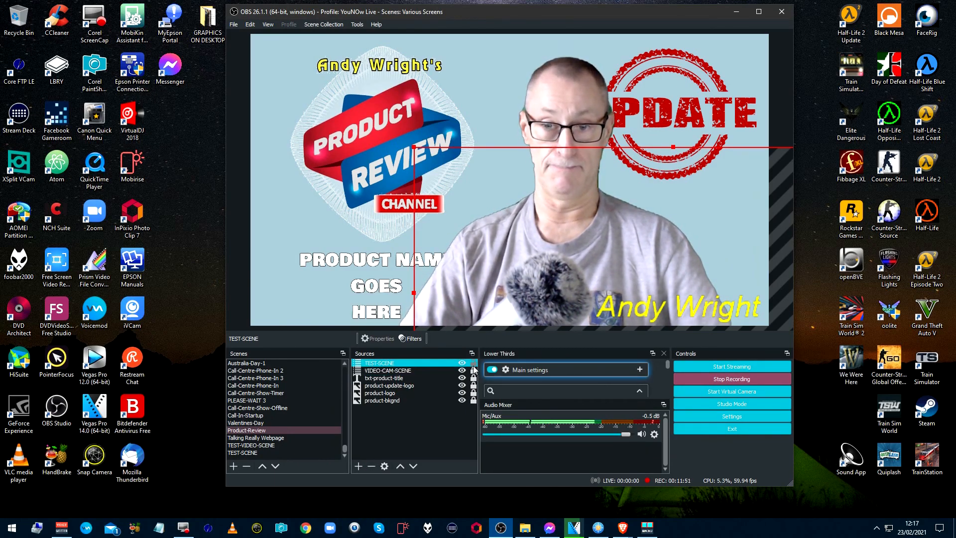
- Return to the UDEMY scene, and switch to the TEST-VIDEO-SCENE scene
{"action": "left_click", "coordinate": [447, 378]}
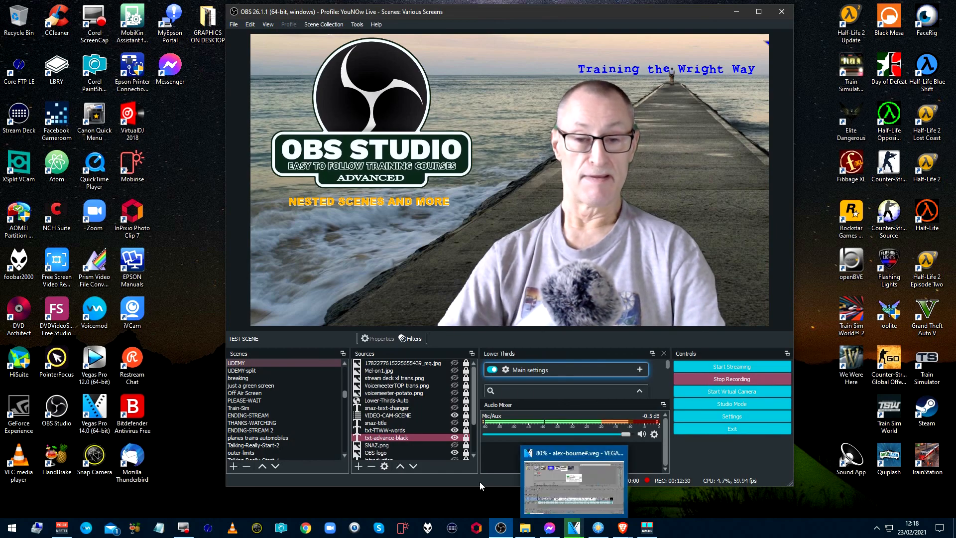
{"action": "left_click", "coordinate": [382, 454]}
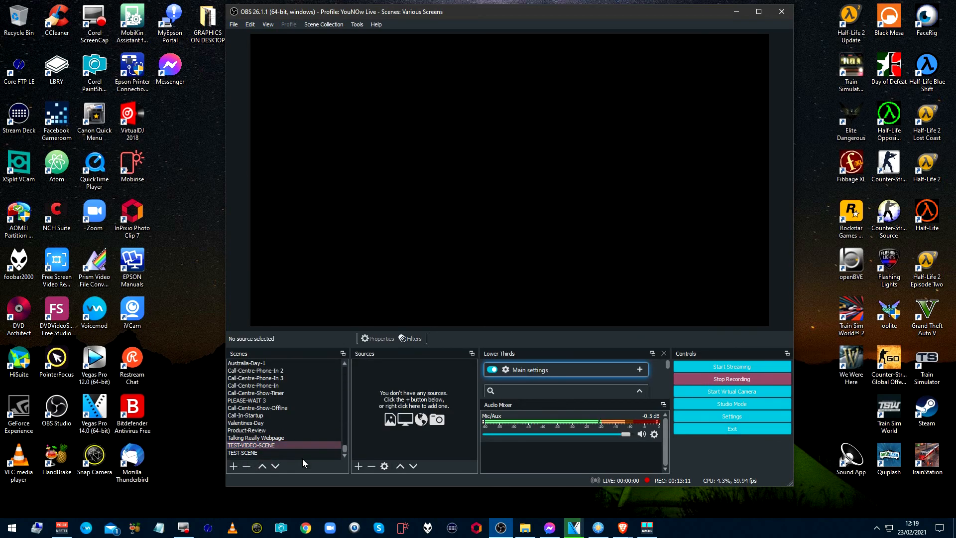
- Add the existing TEST-SCENE as a visible nested scene source in TEST-VIDEO-SCENE
{"action": "left_click", "coordinate": [358, 466]}
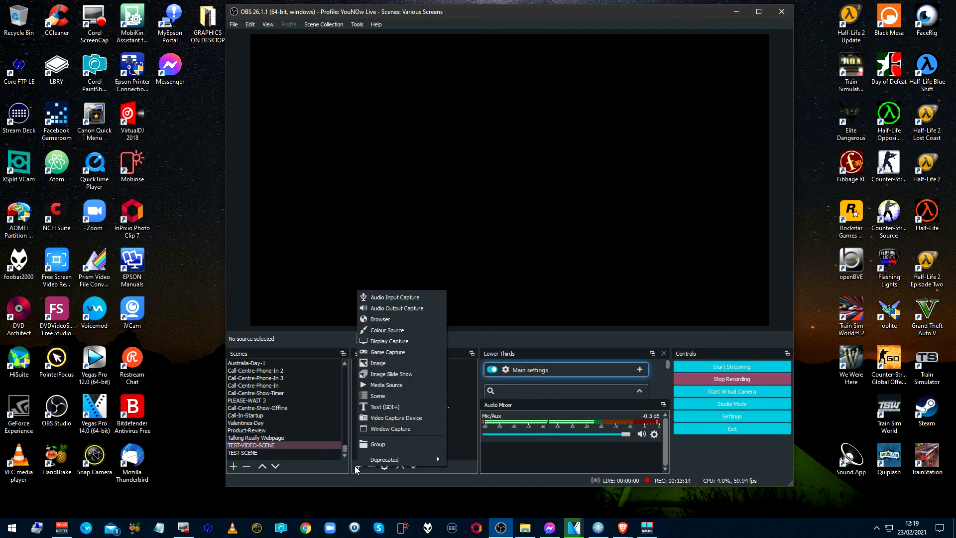
{"action": "left_click", "coordinate": [381, 397]}
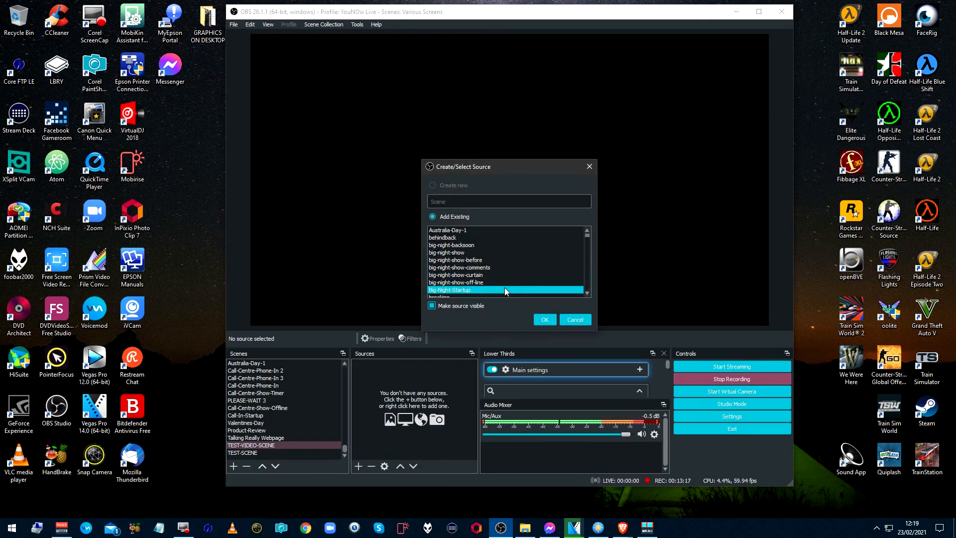
{"action": "scroll", "coordinate": [583, 276], "scroll_direction": "down", "scroll_amount": 12}
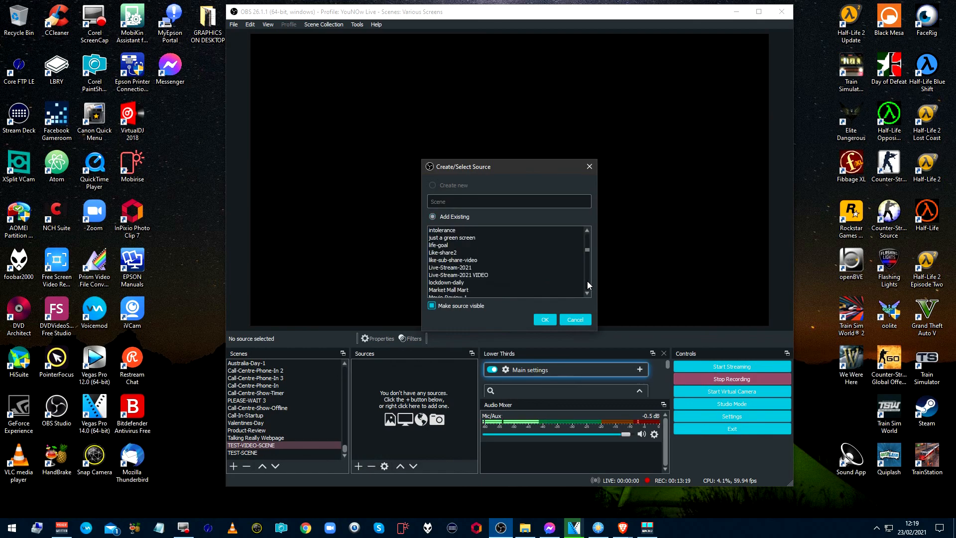
{"action": "scroll", "coordinate": [537, 273], "scroll_direction": "down", "scroll_amount": 7}
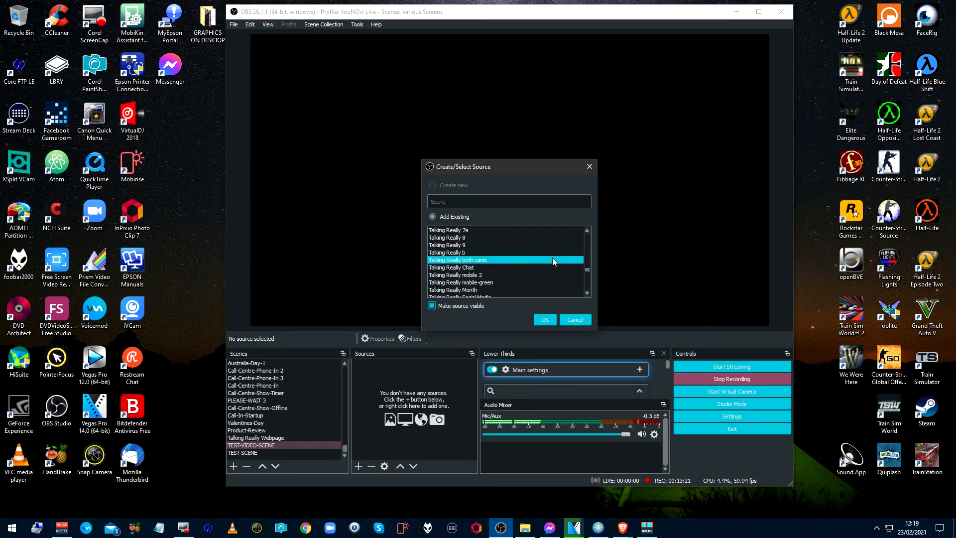
{"action": "scroll", "coordinate": [544, 268], "scroll_direction": "up", "scroll_amount": 3}
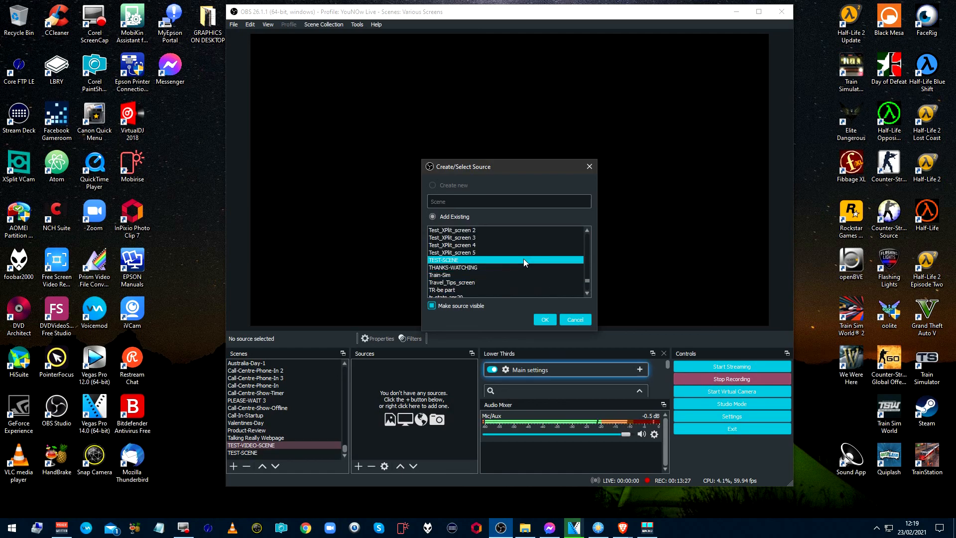
{"action": "left_click", "coordinate": [524, 259]}
{"action": "left_click", "coordinate": [541, 318]}
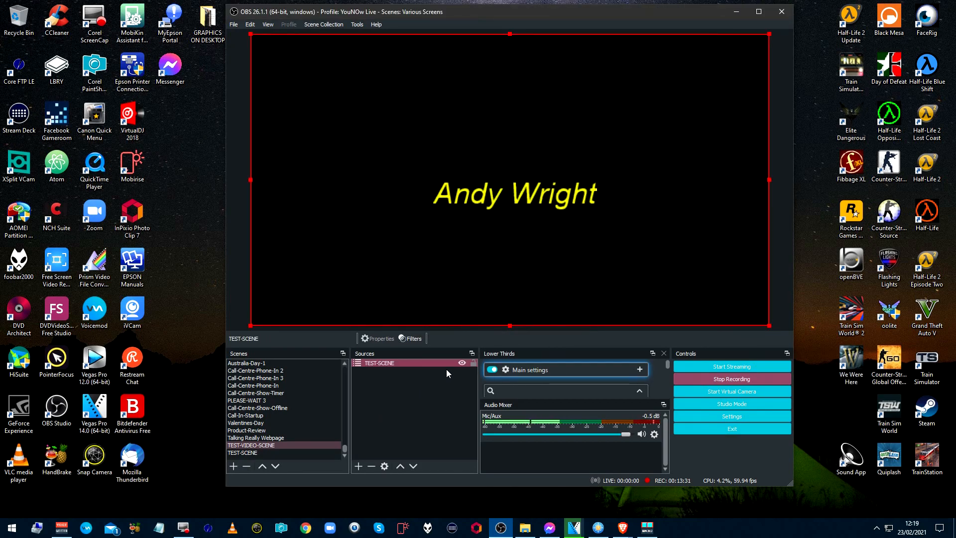
- Add the existing VIDEO-CAM-SCENE as a second nested scene source above TEST-SCENE in TEST-VIDEO-SCENE
{"action": "left_click", "coordinate": [359, 467]}
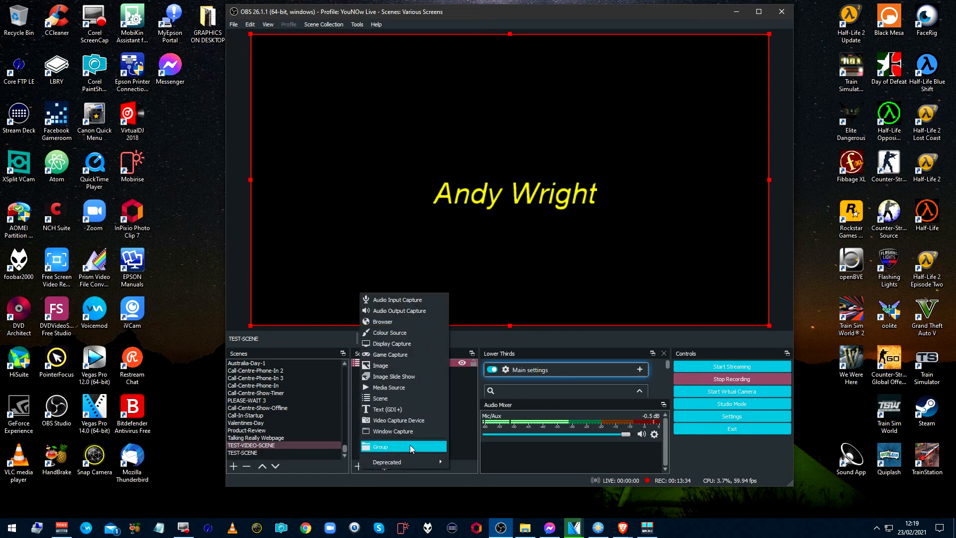
{"action": "left_click", "coordinate": [428, 400]}
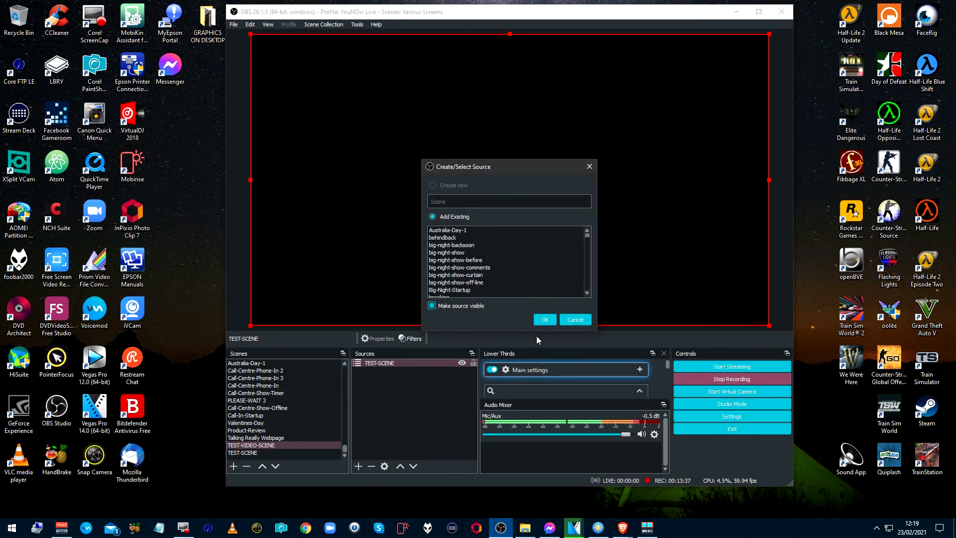
{"action": "scroll", "coordinate": [526, 276], "scroll_direction": "down", "scroll_amount": 7}
{"action": "scroll", "coordinate": [526, 276], "scroll_direction": "down", "scroll_amount": 10}
{"action": "scroll", "coordinate": [525, 276], "scroll_direction": "down", "scroll_amount": 8}
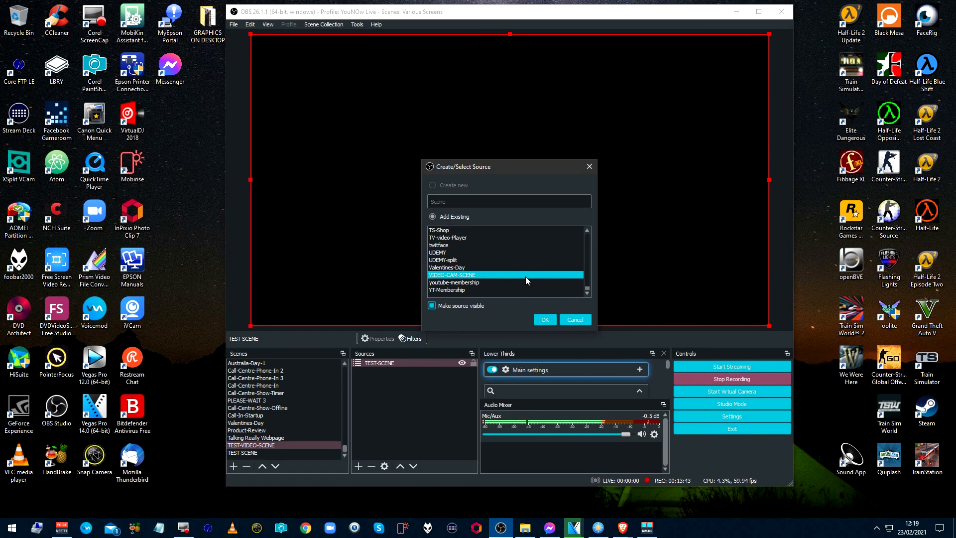
{"action": "left_click", "coordinate": [524, 276]}
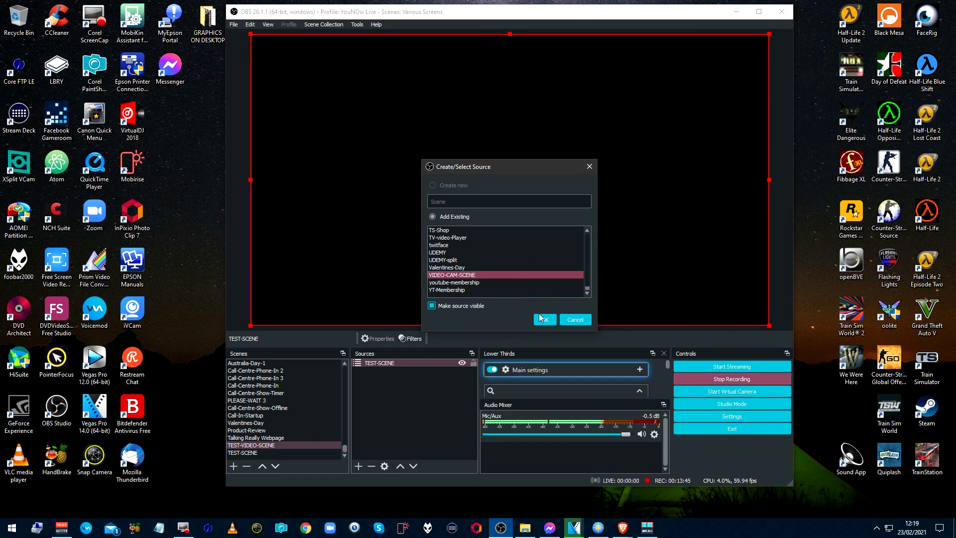
{"action": "left_click", "coordinate": [542, 320]}
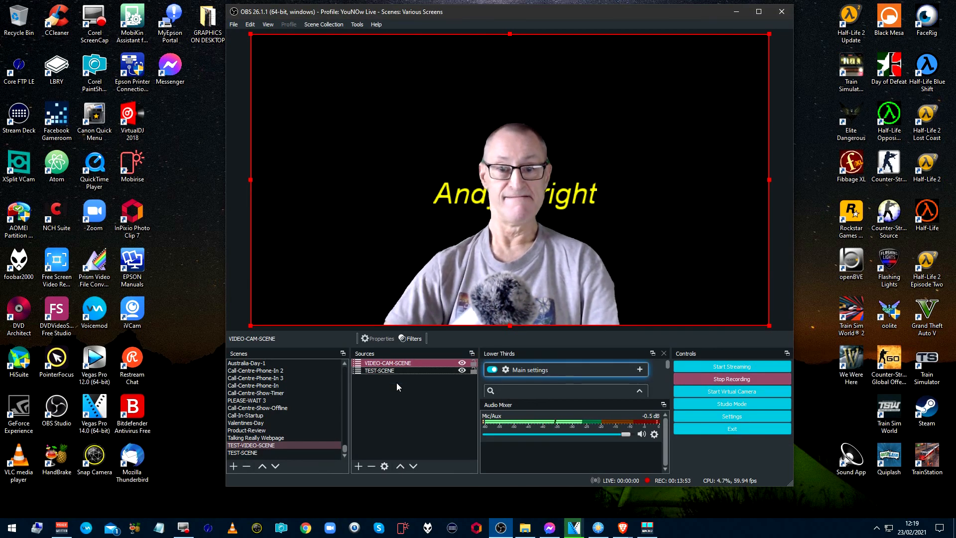
- Look over the two nested scene sources in TEST-VIDEO-SCENE, and switch back to the UDEMY scene
{"action": "left_click", "coordinate": [408, 364]}
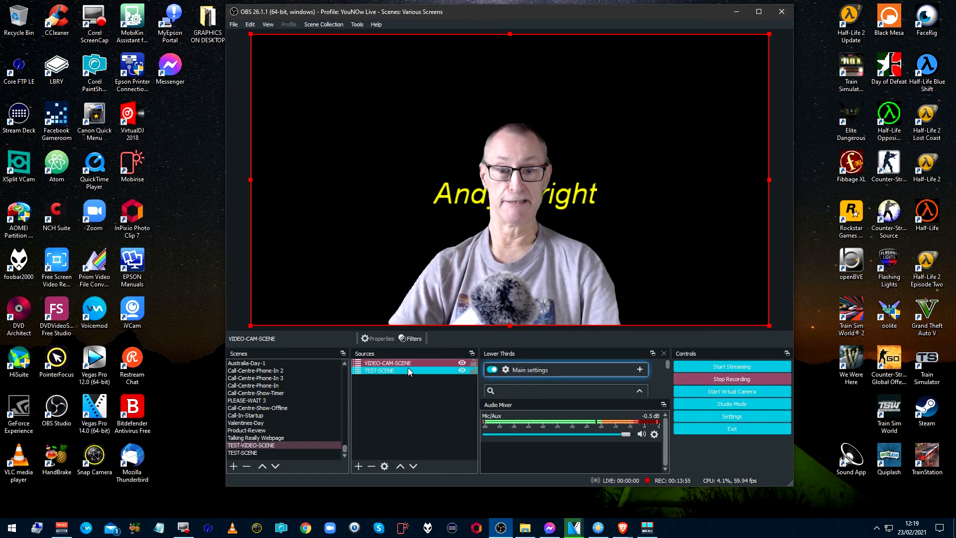
{"action": "left_click", "coordinate": [548, 313]}
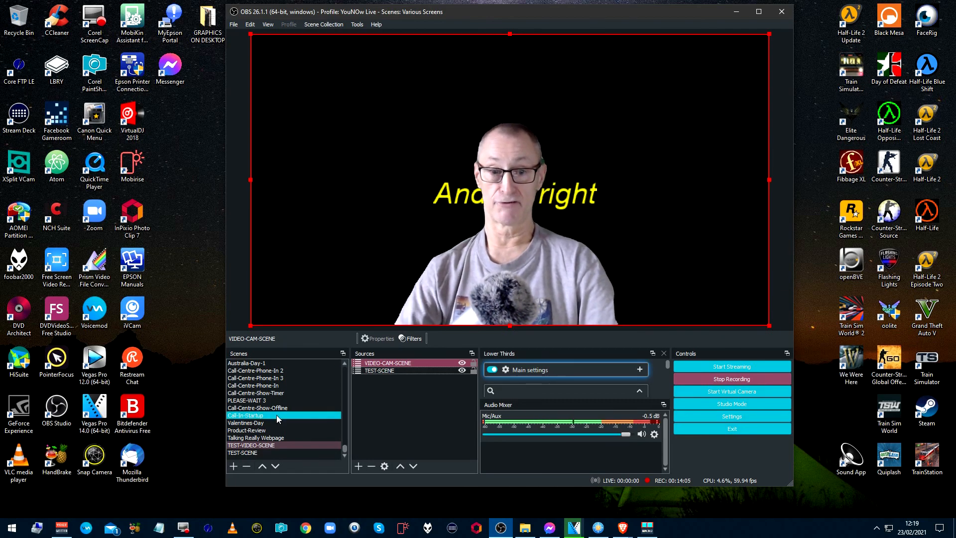
{"action": "left_click", "coordinate": [279, 444]}
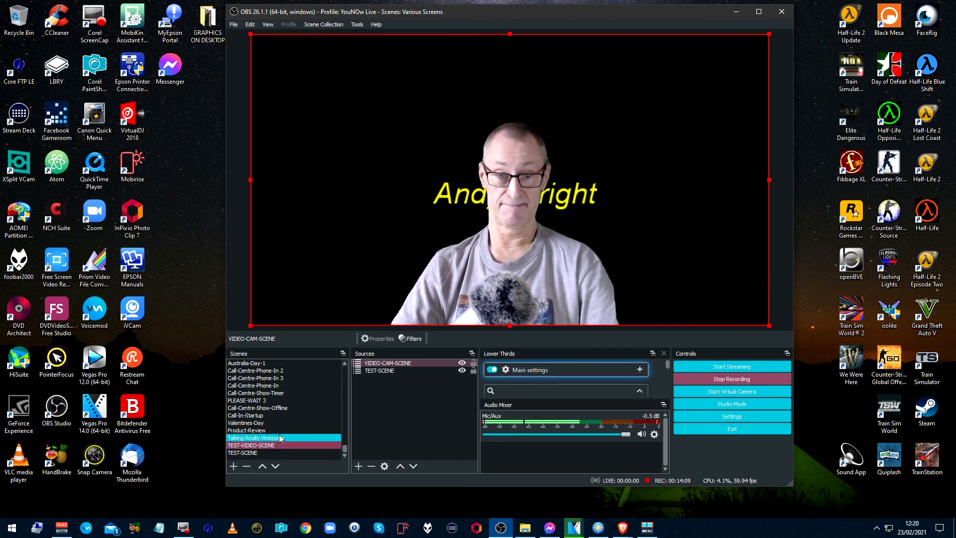
{"action": "left_click", "coordinate": [279, 430]}
{"action": "left_click", "coordinate": [284, 445]}
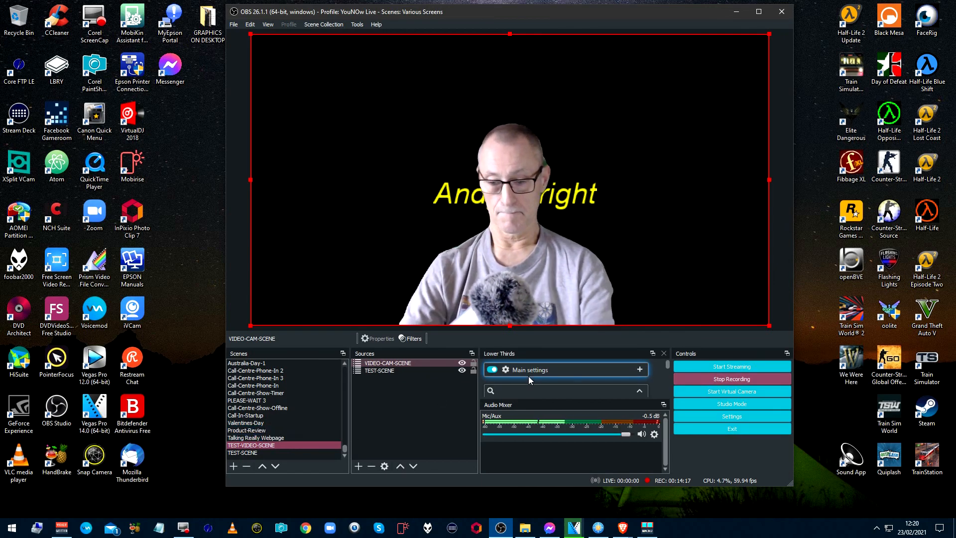
{"action": "key", "text": "F1"}
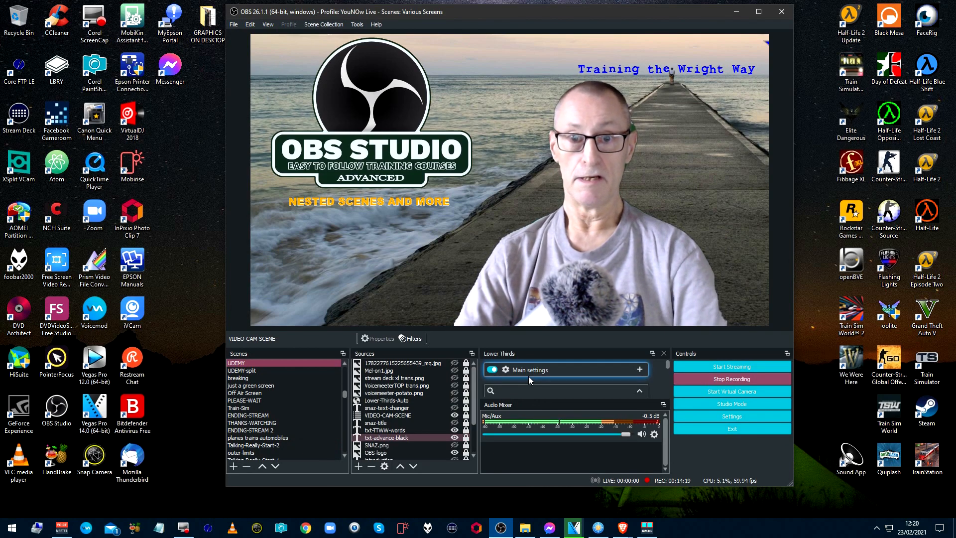